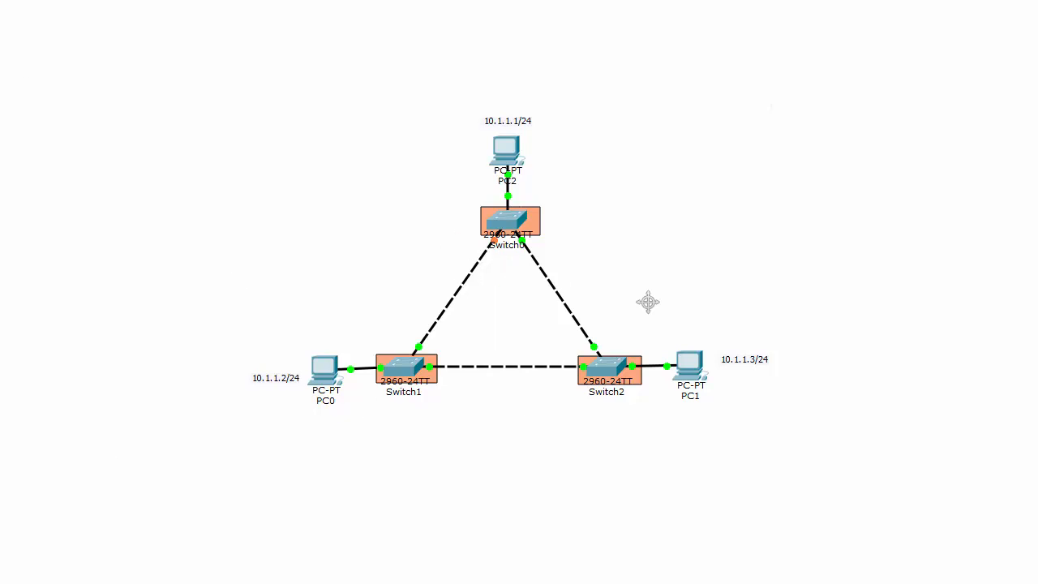
Step: Sketch a BPDU frame with a BID label beside the Switch0–Switch1 link using the pencil, and write 32768 near Switch0
left_click(0, 0)
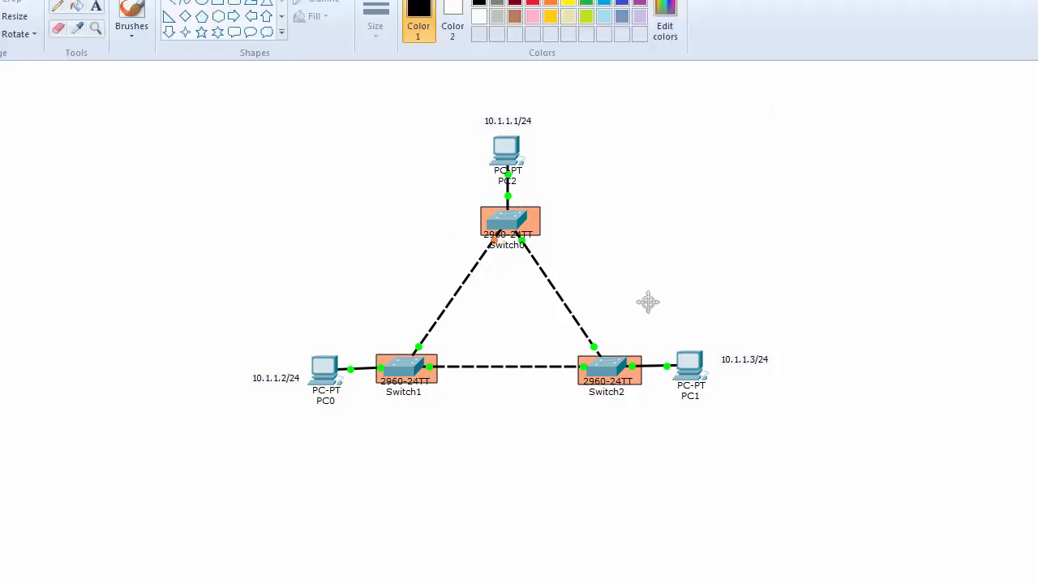
left_click(56, 10)
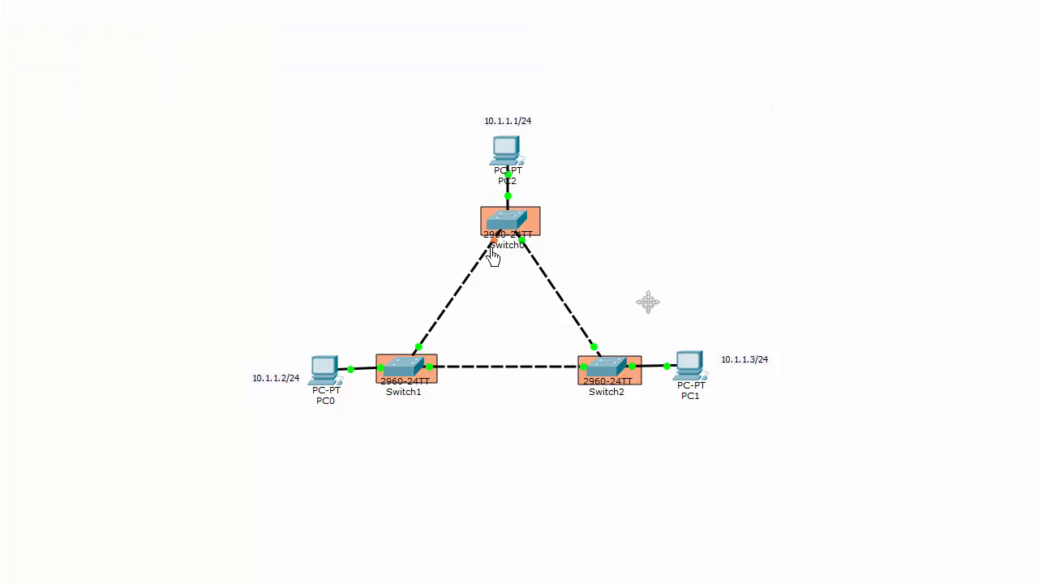
mouse_move(384, 270)
left_mouse_down()
mouse_move(413, 241)
mouse_move(395, 279)
left_mouse_up()
mouse_move(365, 229)
left_mouse_down()
mouse_move(362, 252)
mouse_move(388, 234)
mouse_move(382, 241)
left_mouse_up()
mouse_move(407, 247)
left_mouse_down()
mouse_move(414, 258)
mouse_move(404, 271)
left_mouse_up()
mouse_move(619, 186)
left_mouse_down()
mouse_move(632, 193)
mouse_move(657, 176)
mouse_move(684, 192)
mouse_move(677, 176)
left_mouse_up()
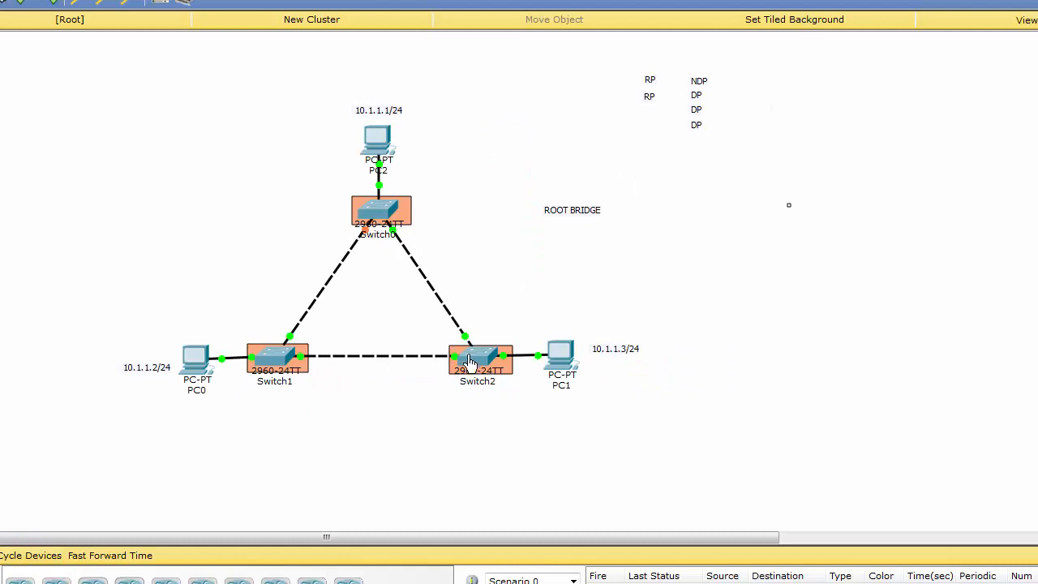
Step: Switch to Packet Tracer, open Switch2's command line and enter privileged mode with the enable command
mouse_move(474, 365)
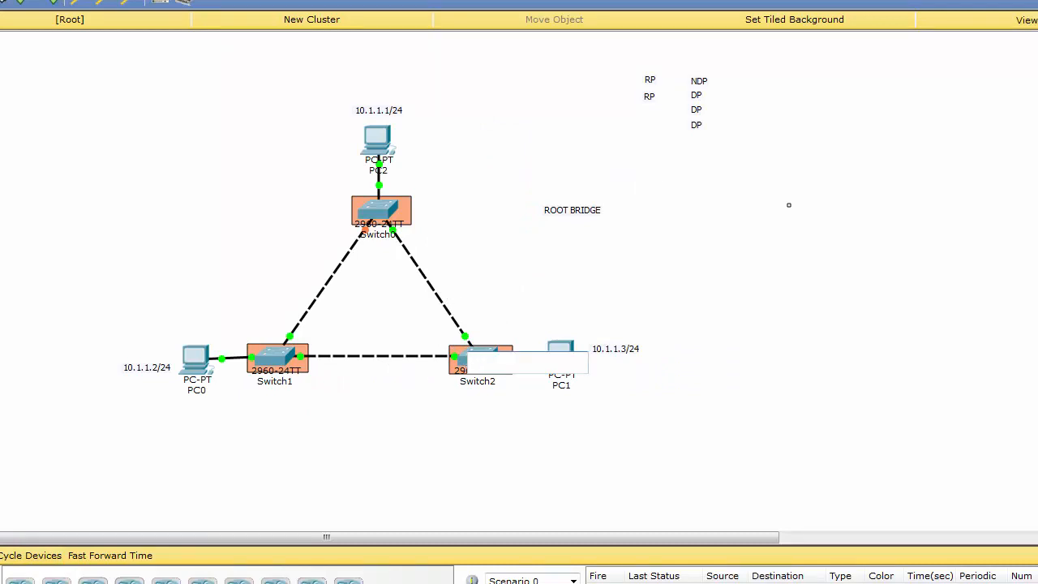
key("Escape")
left_click(479, 361)
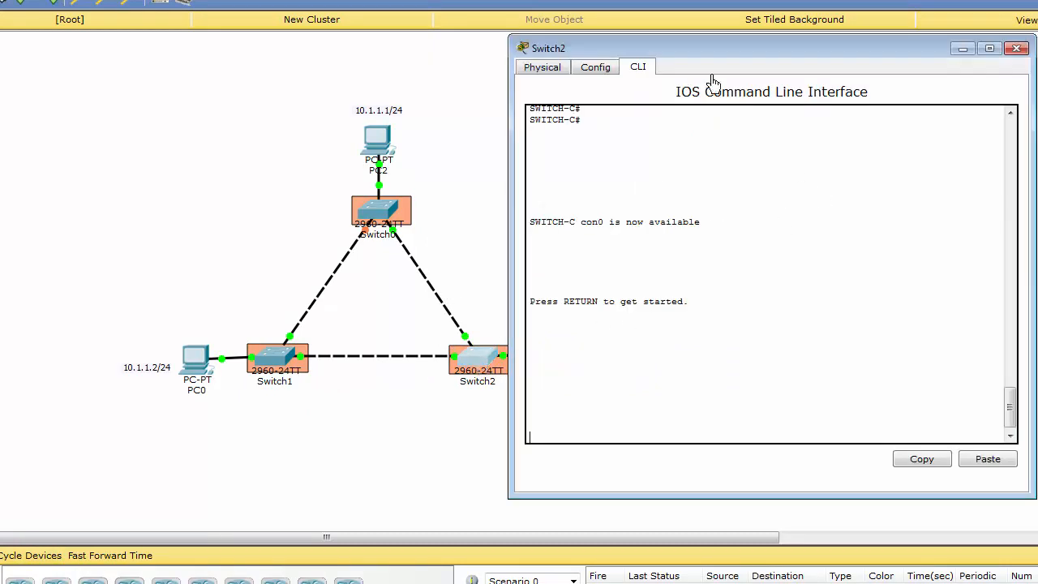
key("Return")
key("Return")
key("Return")
type("enable")
key("Tab")
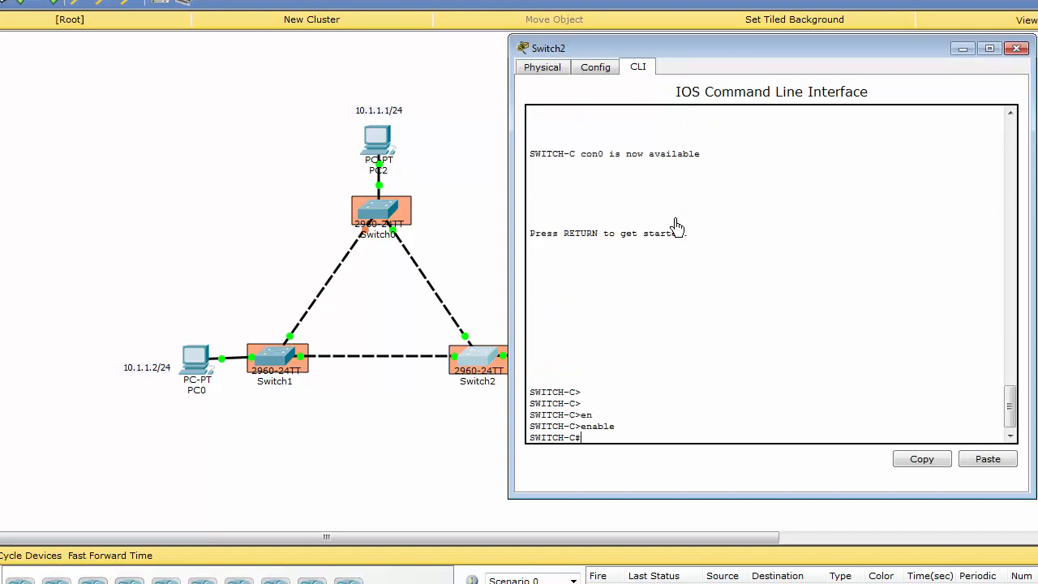
key("Return")
key("Return")
key("Return")
Step: Run show spanning-tree vlan 1 on Switch2
type("sh")
key("Tab")
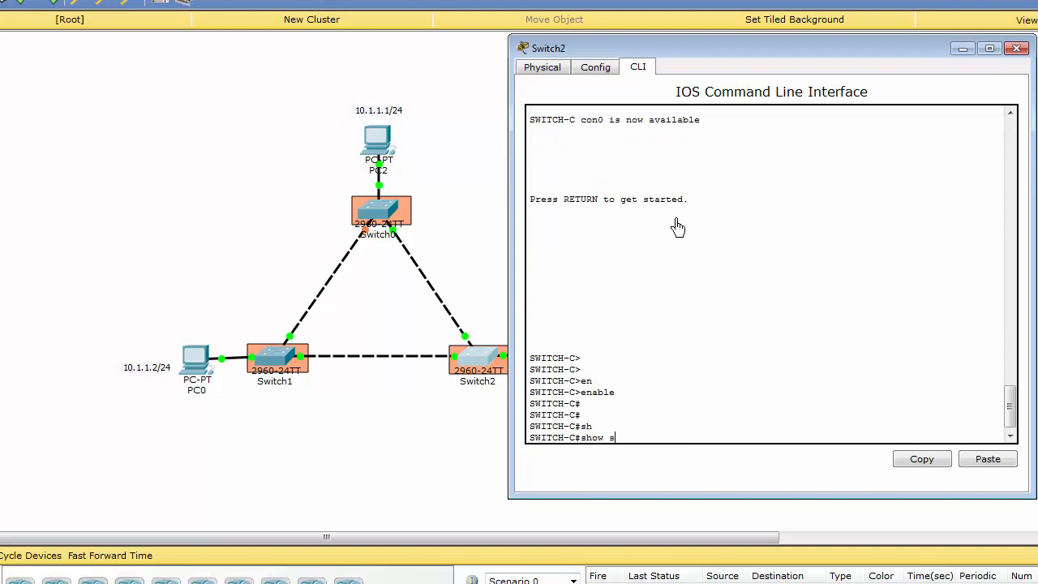
type("sp")
key("Tab")
type("vl")
key("Tab")
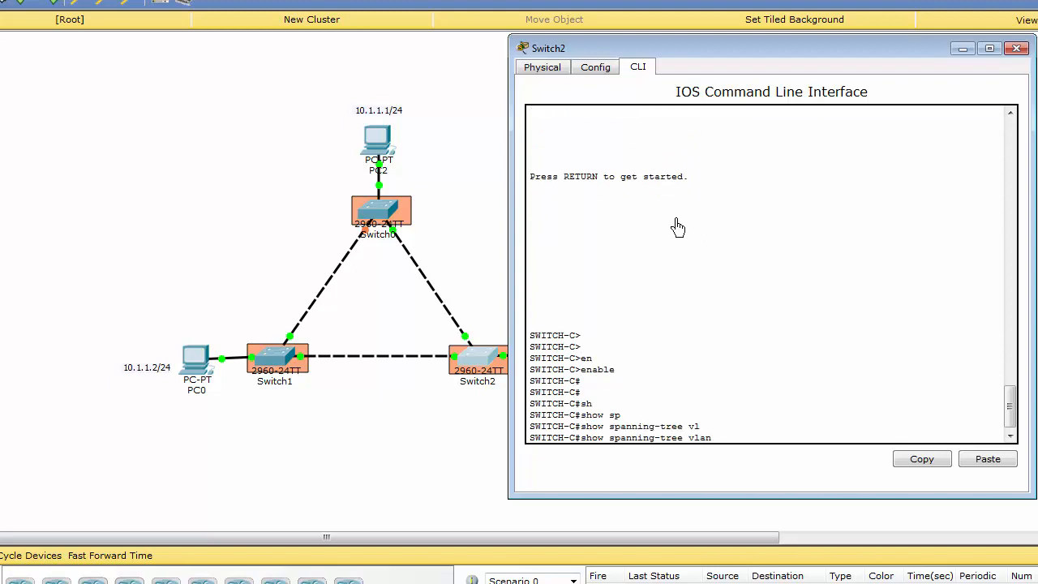
type("1")
key("Return")
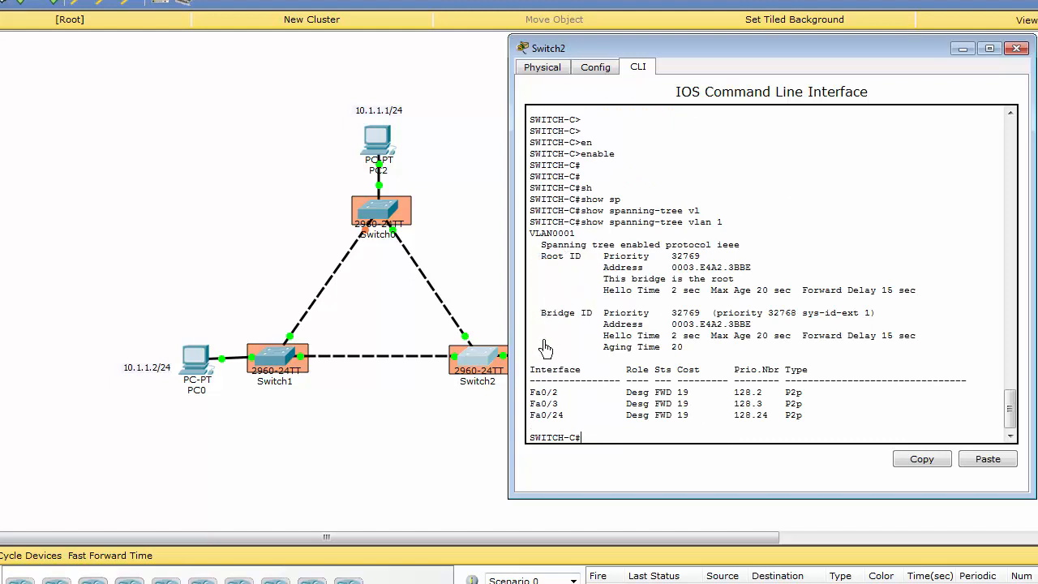
Step: Compare the Root ID and Bridge ID addresses in Switch2's spanning-tree output and check the line identifying the root bridge
left_click_drag(576, 222, 529, 223)
left_click(552, 232)
left_click(726, 237)
left_click_drag(673, 271, 753, 271)
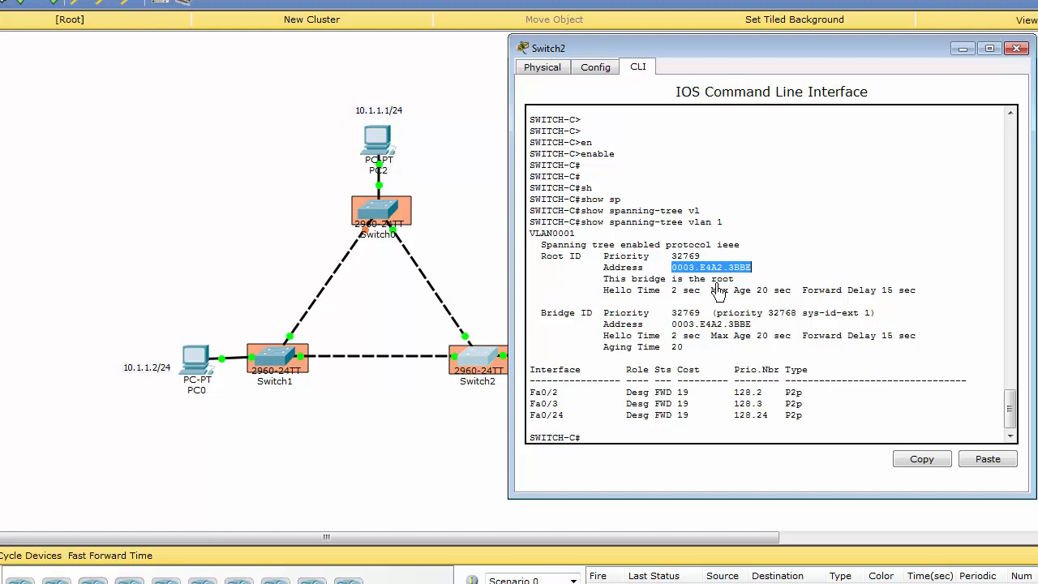
left_click(725, 273)
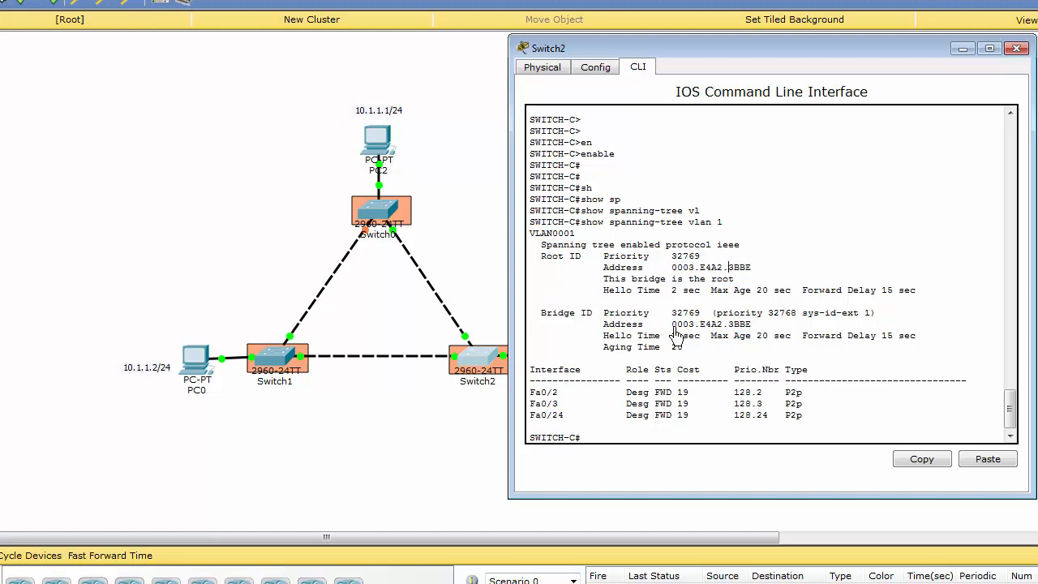
left_click_drag(673, 329, 747, 333)
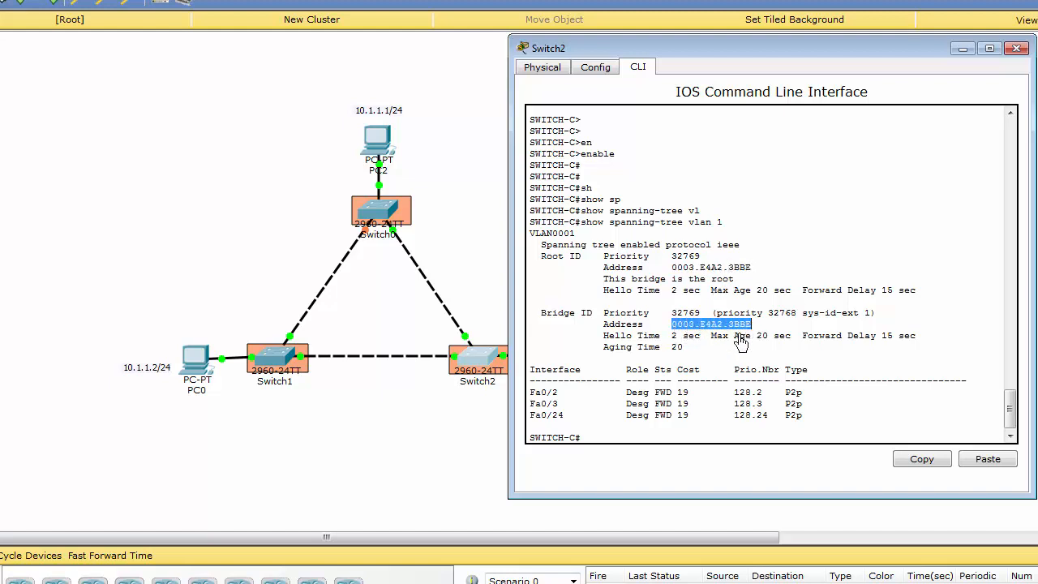
left_click_drag(673, 267, 760, 269)
left_click(747, 302)
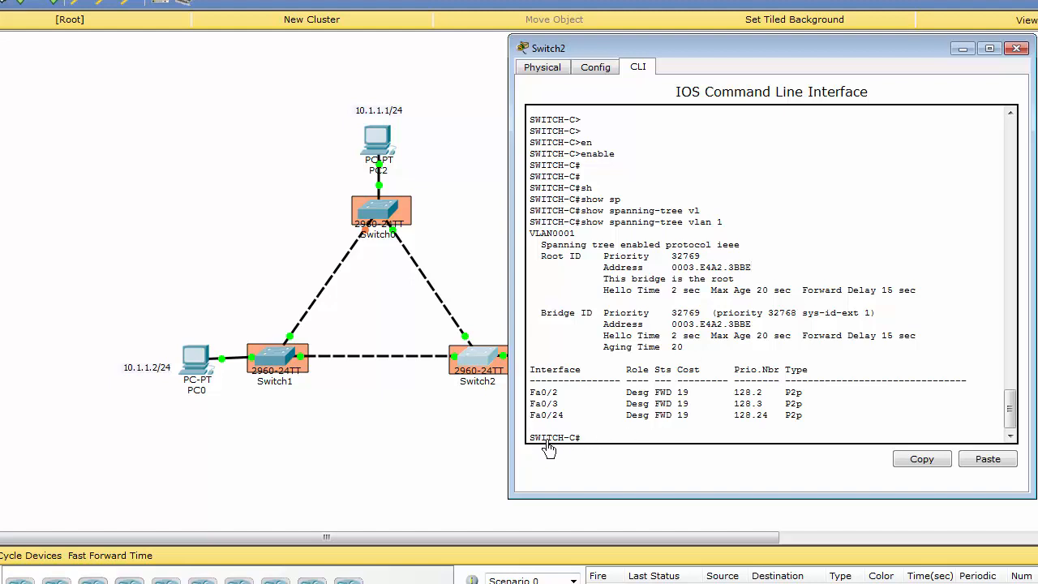
left_click_drag(672, 268, 754, 268)
left_click(677, 336)
left_click_drag(672, 326, 756, 328)
left_click(667, 294)
left_click_drag(606, 280, 740, 280)
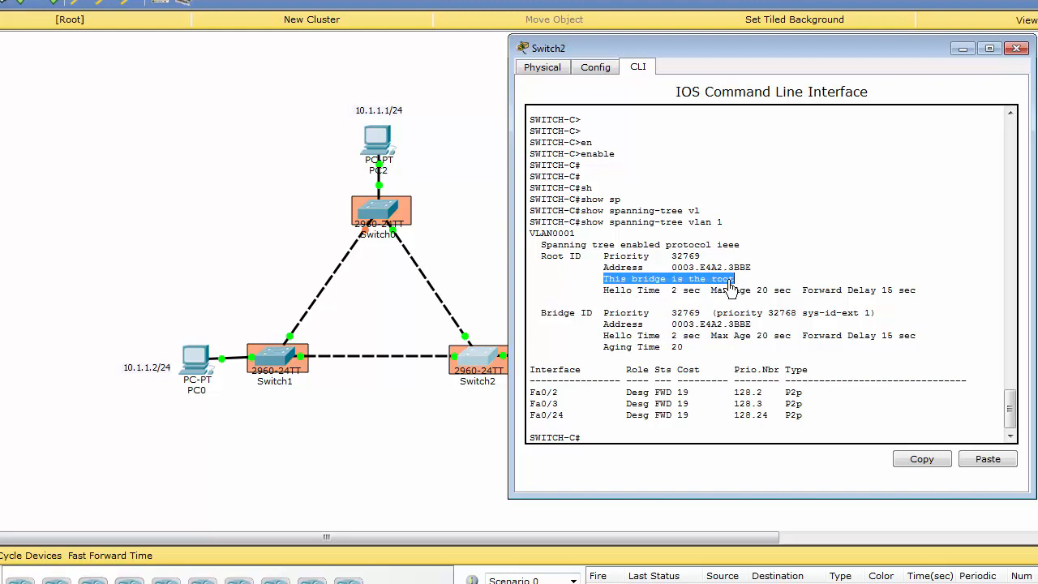
left_click(691, 280)
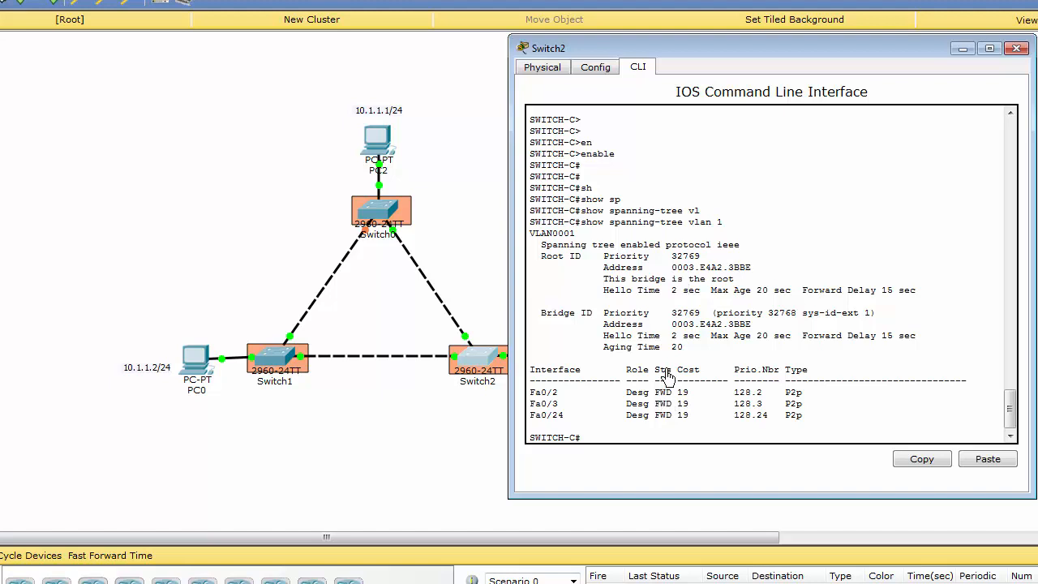
Step: Examine the status and role of each interface in Switch2's spanning-tree output
left_click_drag(656, 394, 669, 419)
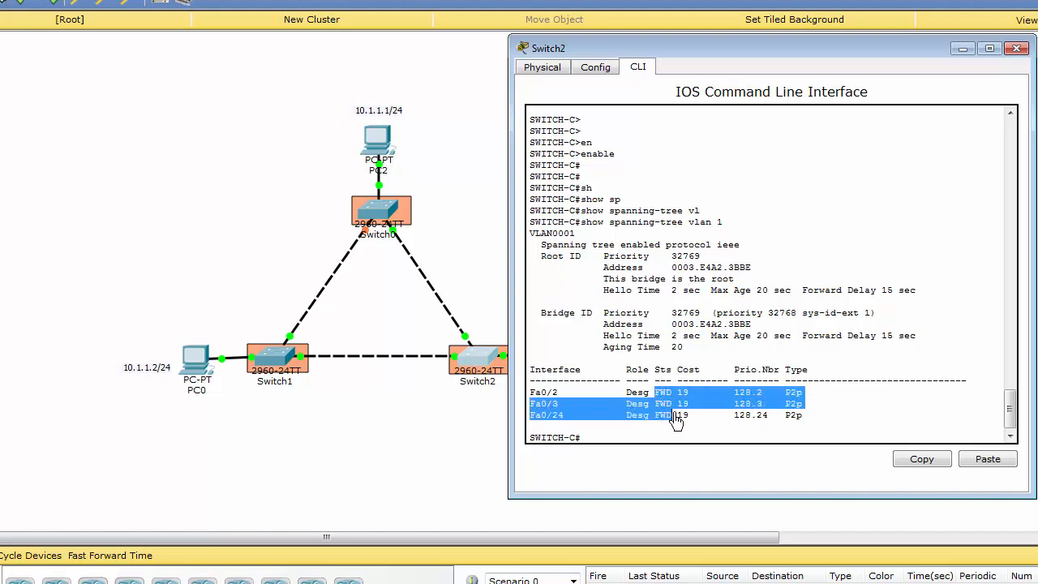
left_click(678, 420)
left_click_drag(629, 396, 637, 404)
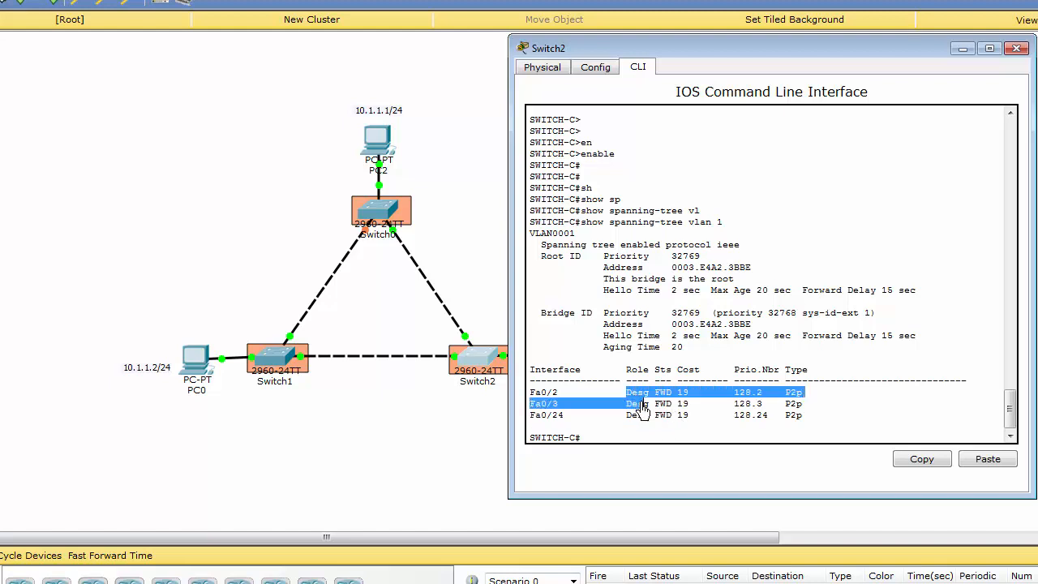
left_click(642, 415)
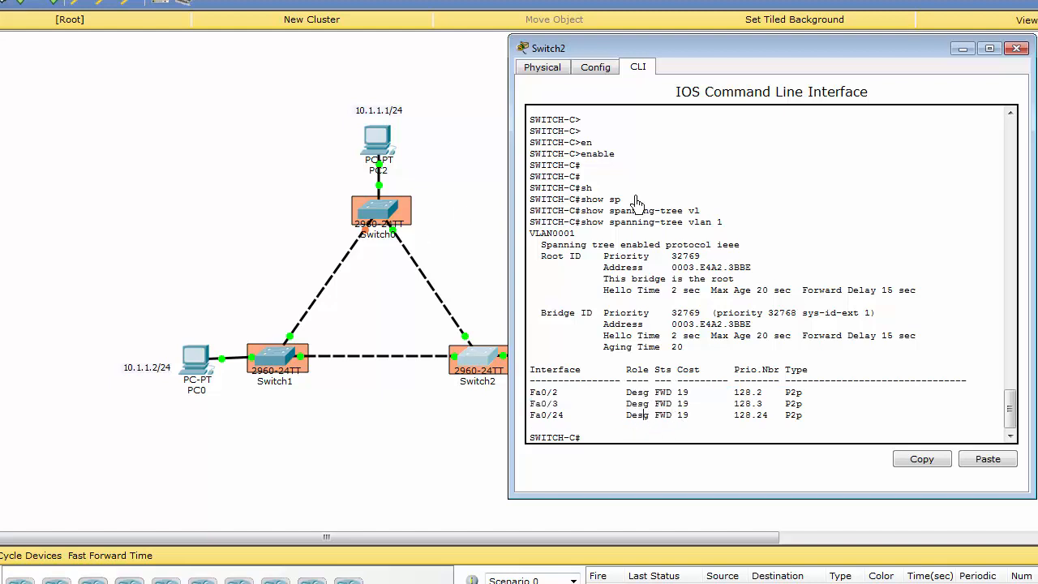
Step: Minimize Switch2's window and move the ROOT BRIDGE label onto Switch2's name in the topology
left_click(962, 49)
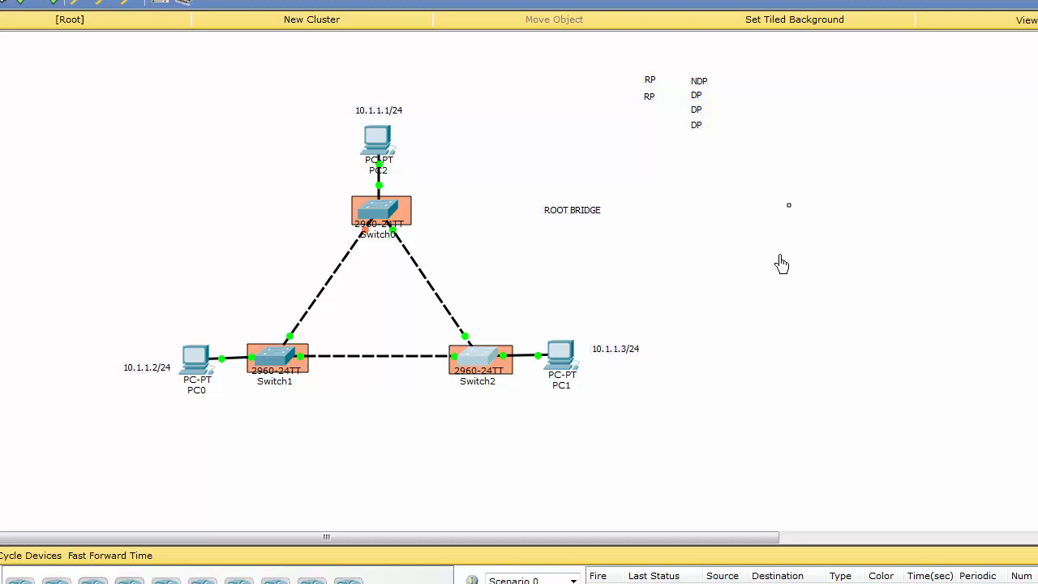
left_click_drag(574, 221, 478, 407)
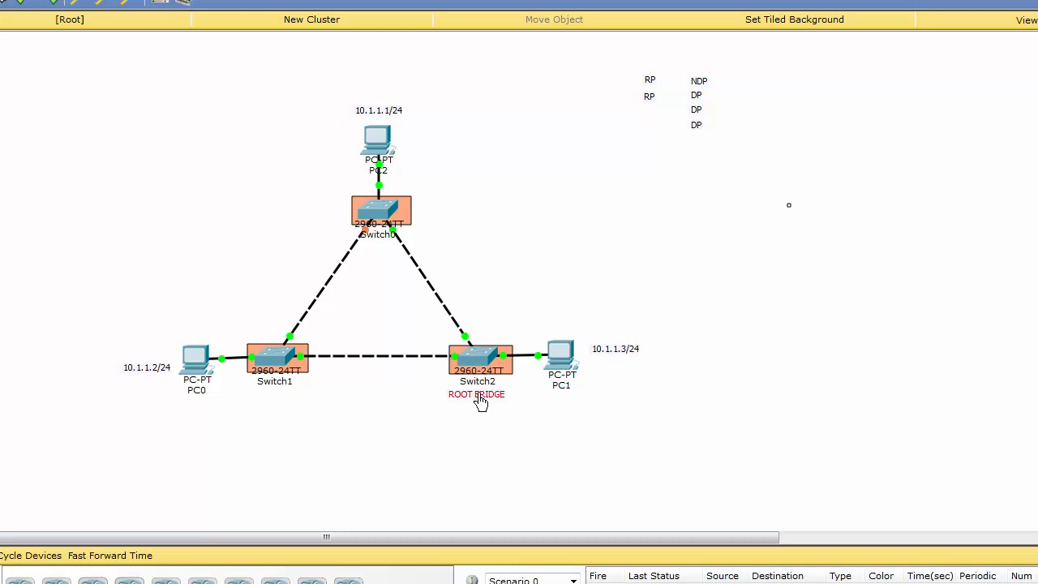
left_click_drag(478, 396, 480, 383)
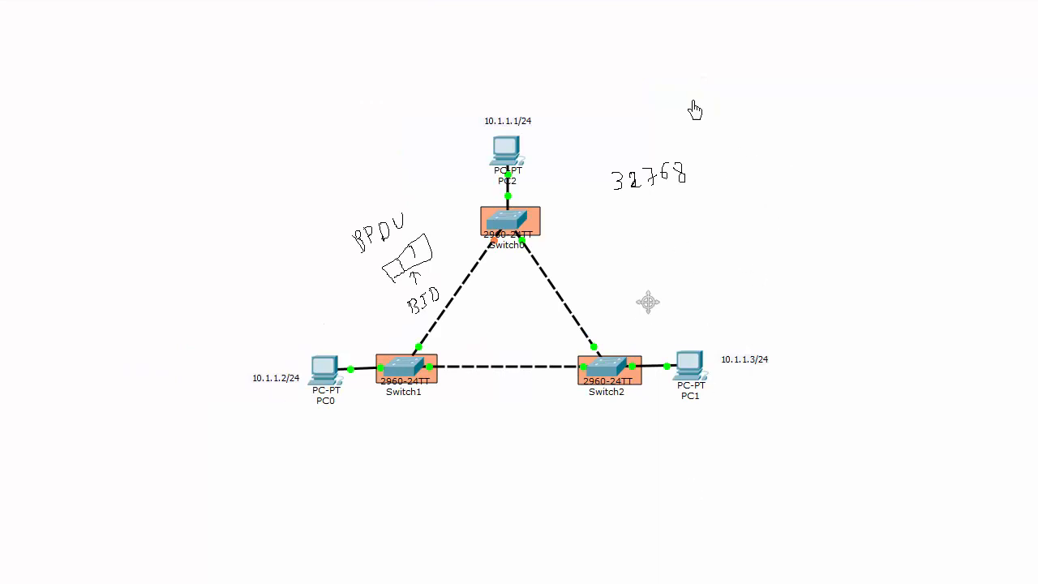
Step: Switch to Paint and handwrite the notes "1 → R.B" with a check mark and "2 → R.port" above 32768
mouse_move(697, 56)
left_mouse_down()
mouse_move(691, 73)
mouse_move(766, 61)
mouse_move(761, 69)
mouse_move(824, 62)
mouse_move(891, 35)
left_mouse_up()
left_click(812, 57)
mouse_move(698, 99)
left_mouse_down()
mouse_move(701, 111)
mouse_move(779, 107)
mouse_move(778, 117)
left_mouse_up()
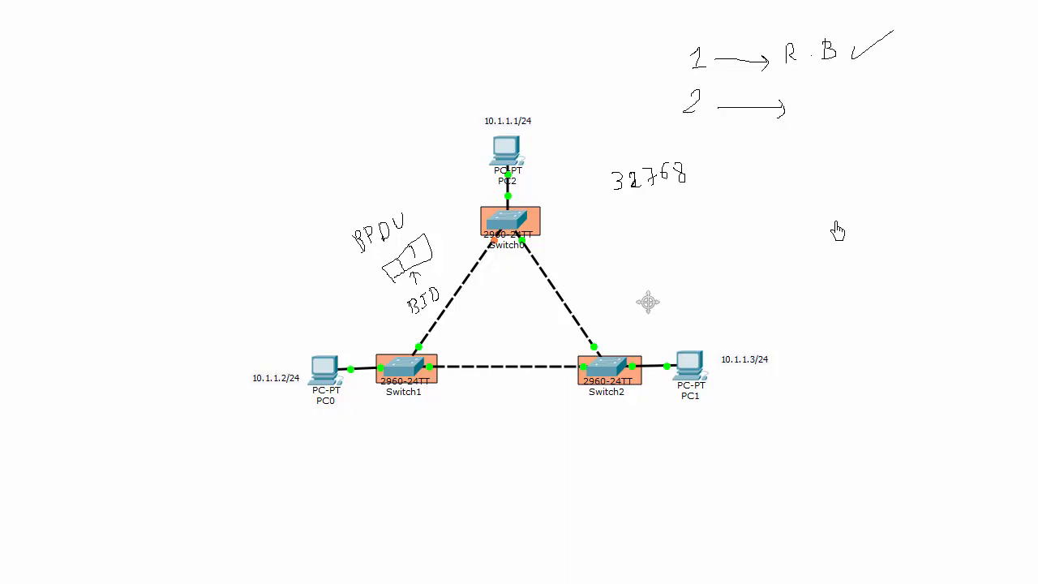
left_click_drag(800, 98, 799, 109)
left_click_drag(798, 92, 831, 118)
left_click(816, 105)
left_click_drag(867, 110, 874, 96)
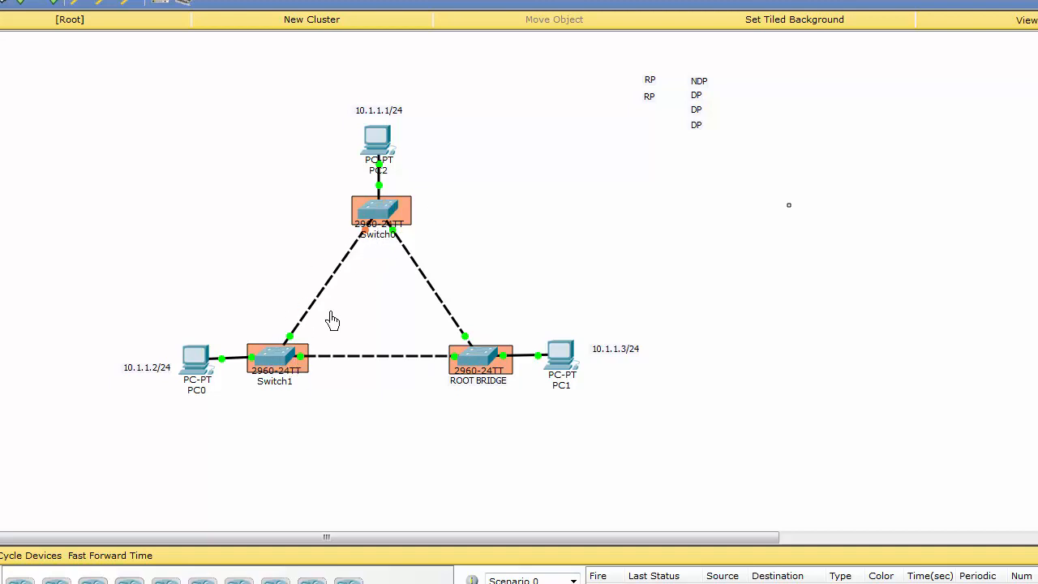
Step: Switch to Packet Tracer, open Switch1's command line and enter privileged mode with the enable command
left_click(276, 359)
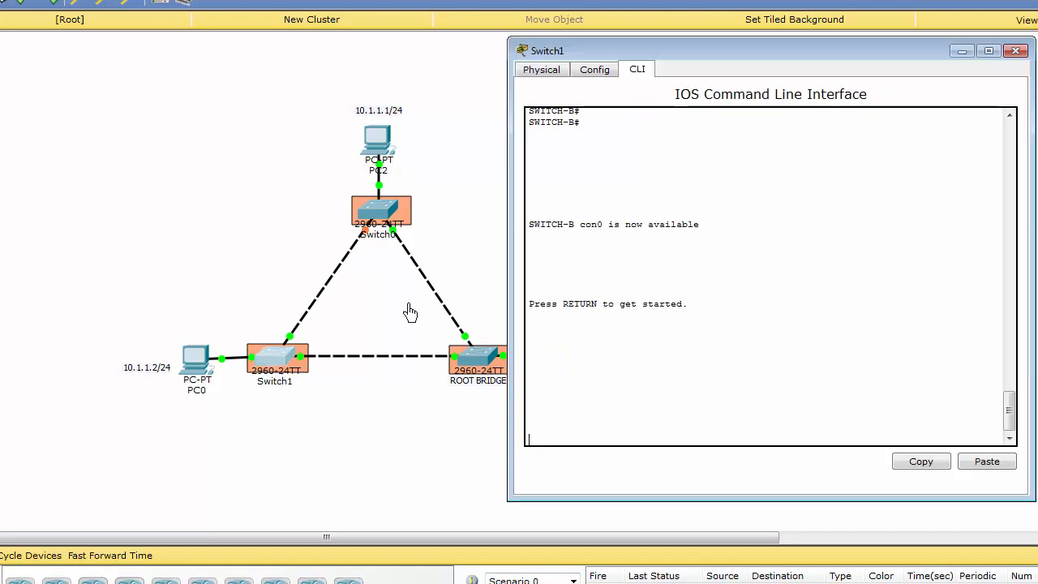
left_click(799, 358)
key("Return")
key("Return")
key("Return")
key("Return")
type("en")
key("Tab")
key("Return")
key("Return")
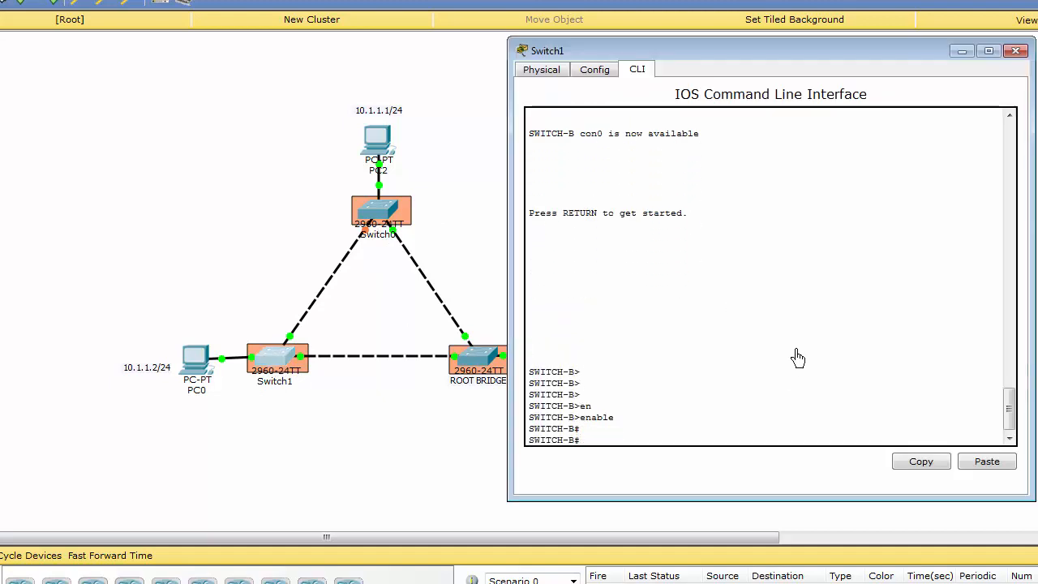
Step: Run show spanning-tree vlan 1 on Switch1
type("show s")
key("Tab")
type("sp")
key("Tab")
type("vl")
key("Tab")
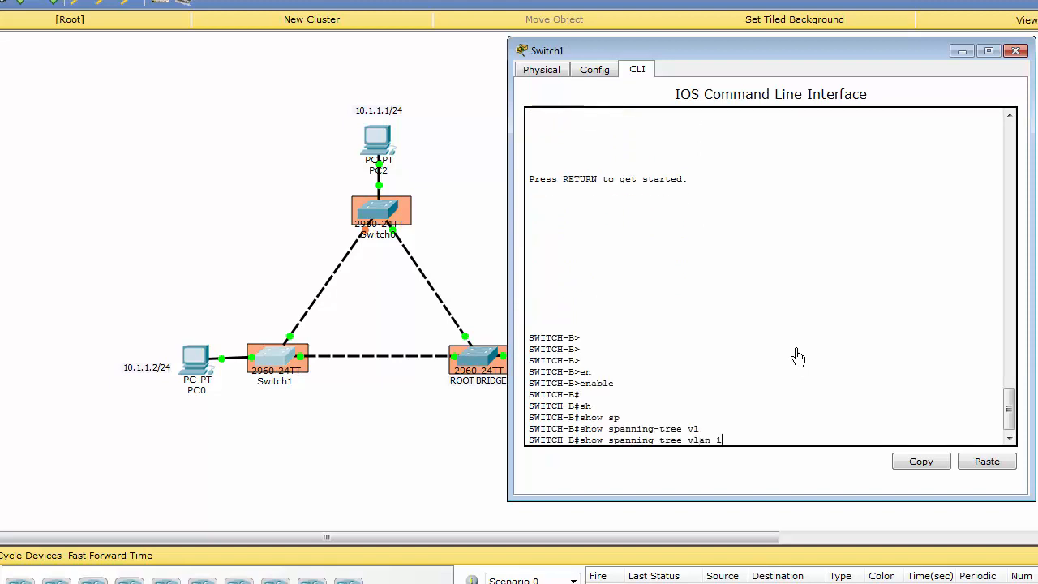
key("Return")
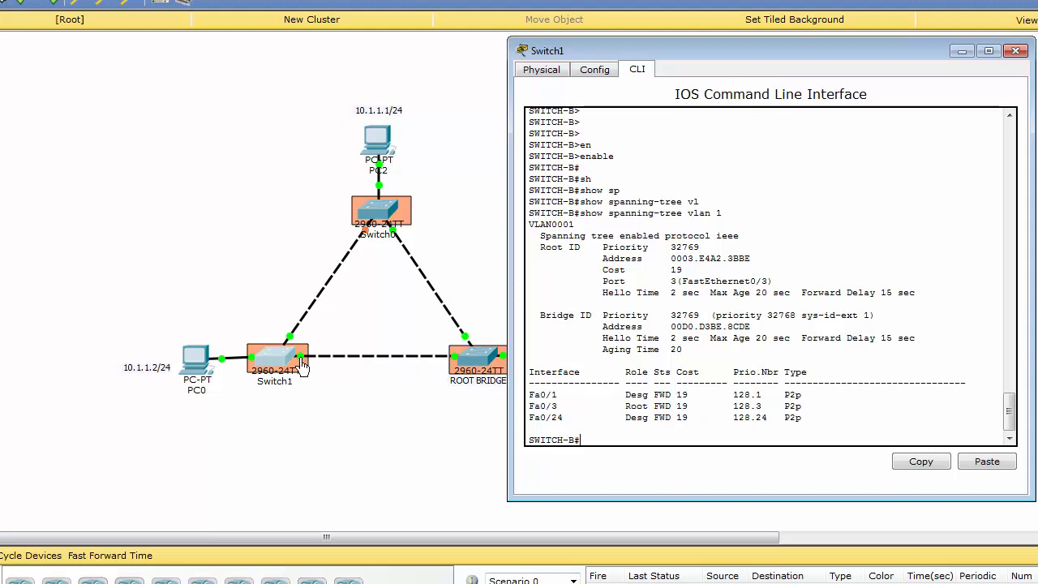
Step: Identify the port linking Switch1 to the root bridge and examine the role and cost of Fa0/3 in Switch1's output
left_click(296, 440)
mouse_move(302, 366)
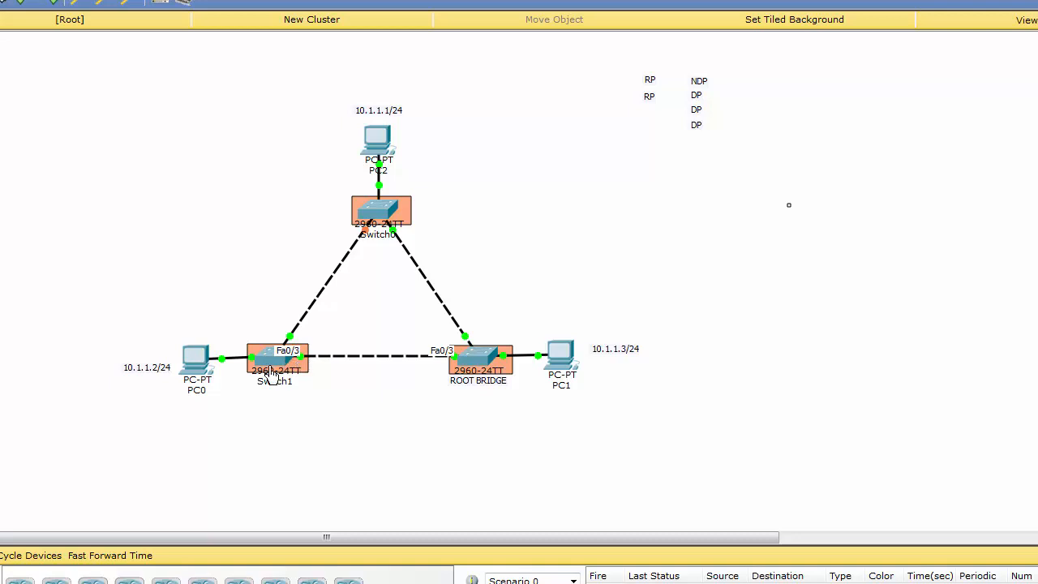
left_click(272, 366)
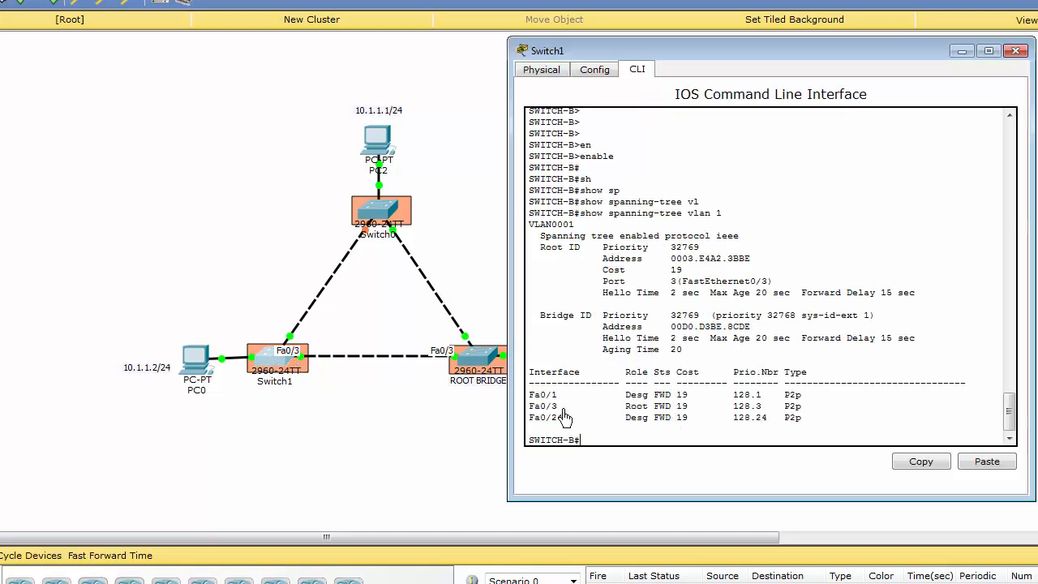
left_click_drag(532, 410, 691, 414)
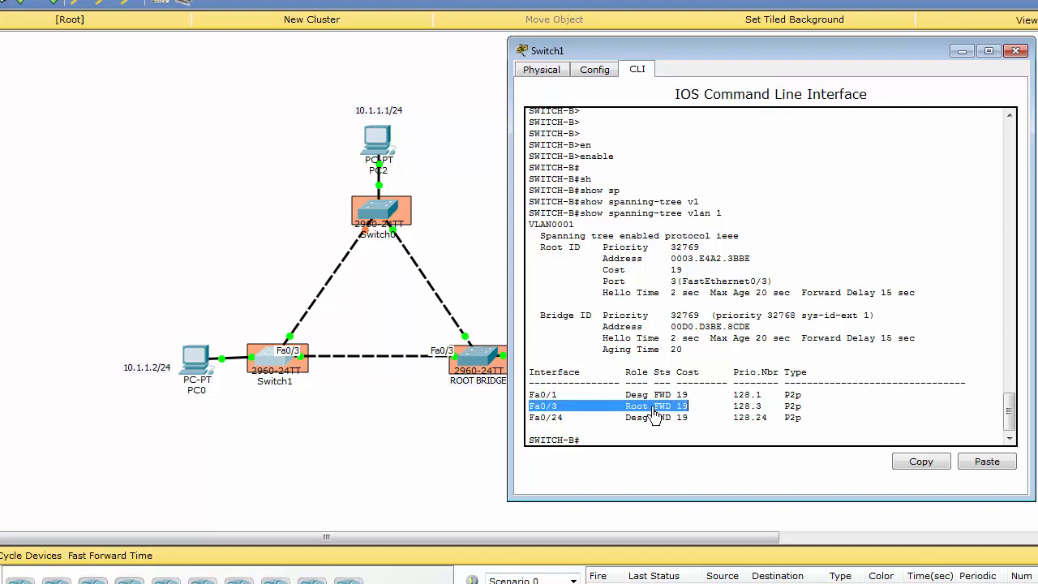
left_click(684, 414)
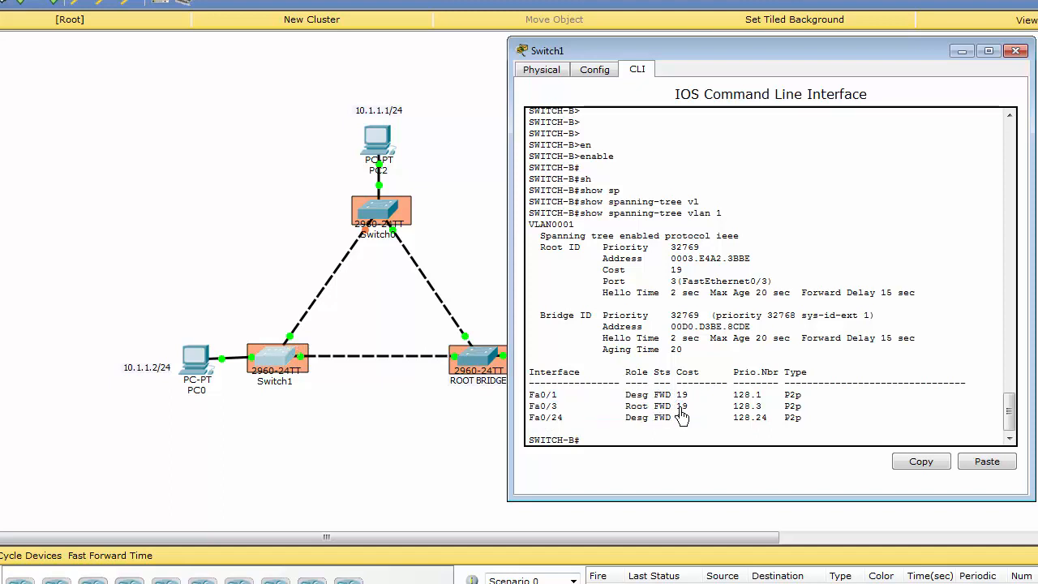
left_click_drag(676, 408, 684, 408)
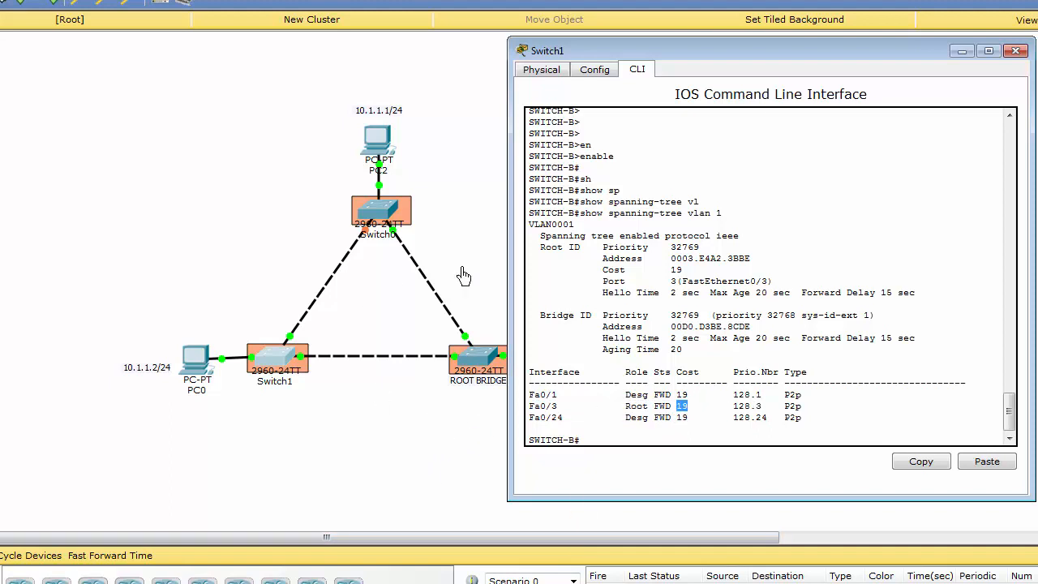
Step: Open Switch0's command line and enter privileged mode with the enable command
left_click(447, 232)
left_click(379, 214)
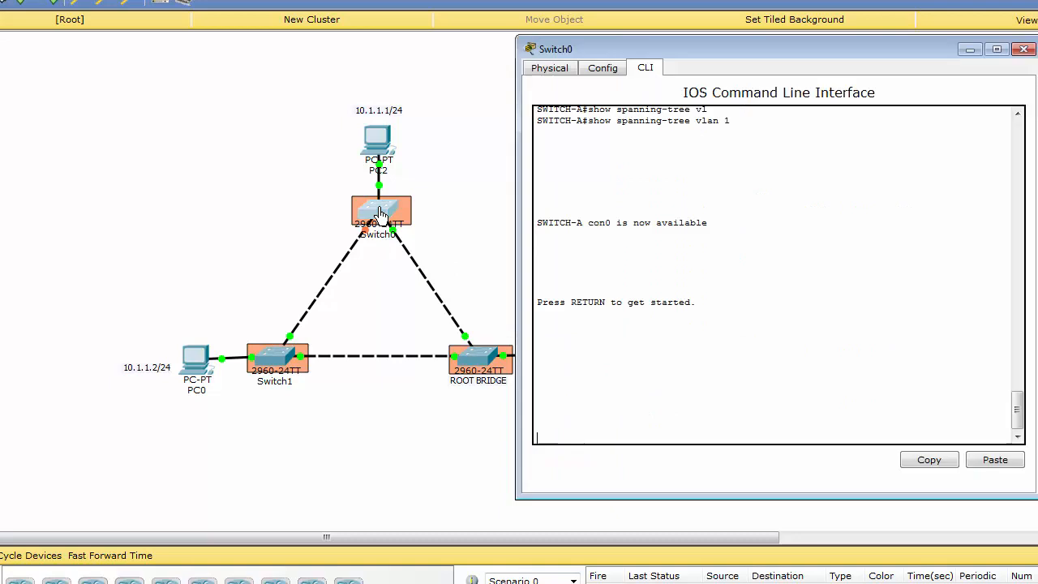
key("Return")
key("Return")
key("Return")
type("en")
key("Tab")
key("Return")
key("Return")
key("Return")
key("Return")
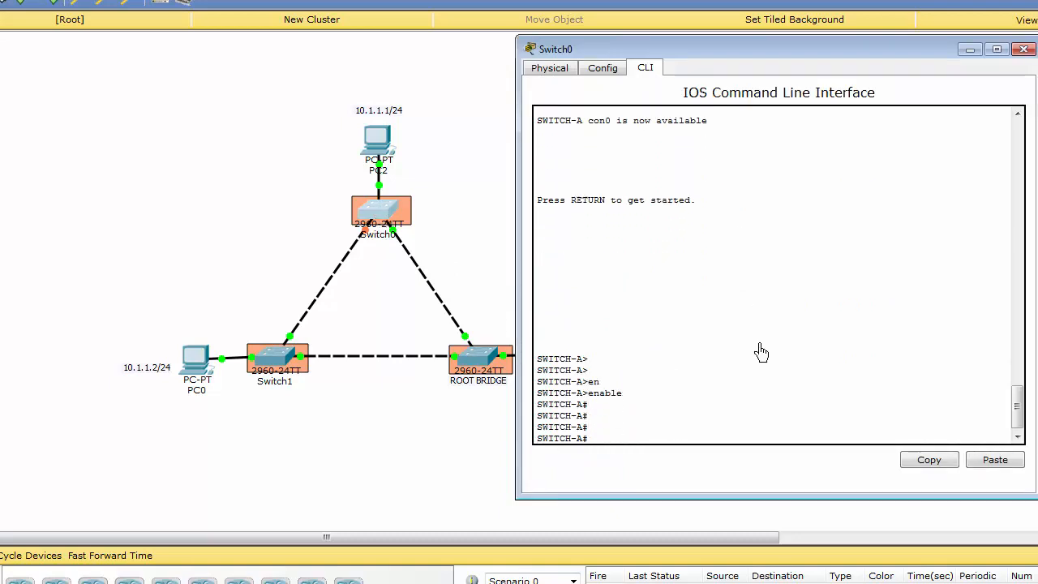
Step: Run show spanning-tree vlan 1 on Switch0
type("sh")
key("Tab")
type("sp")
key("Tab")
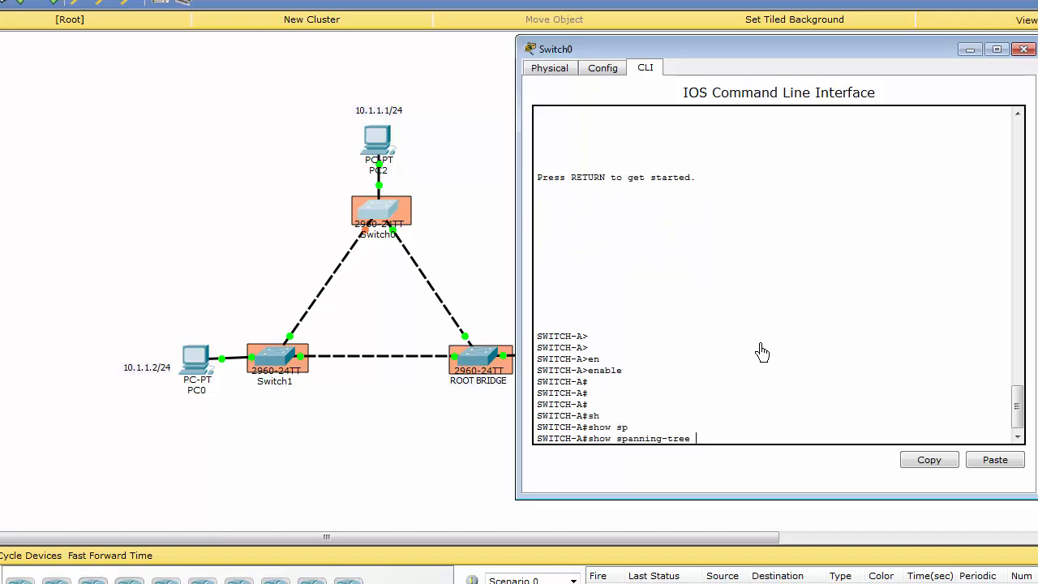
type("vl")
key("Tab")
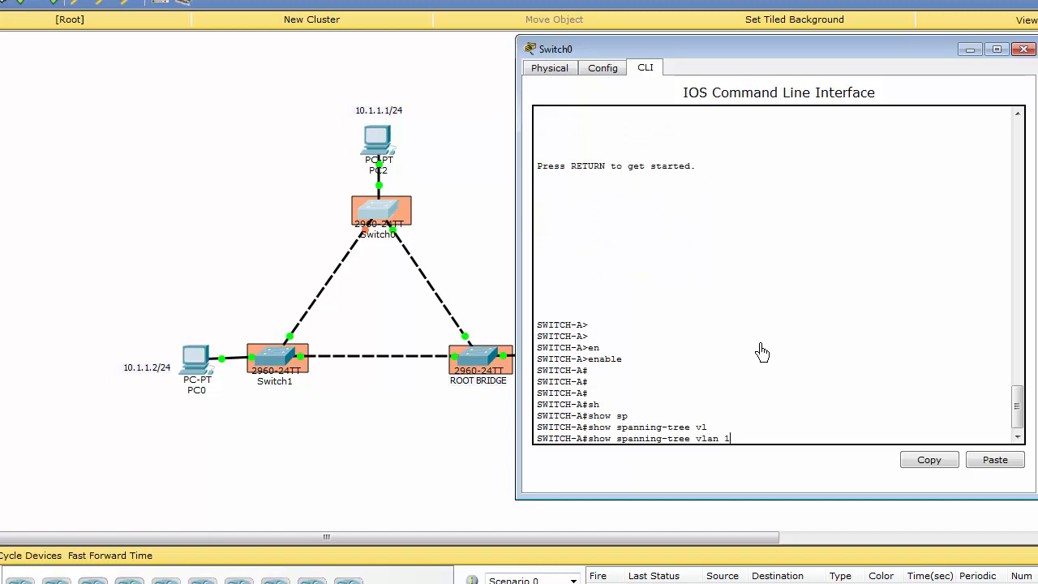
type("1")
key("Return")
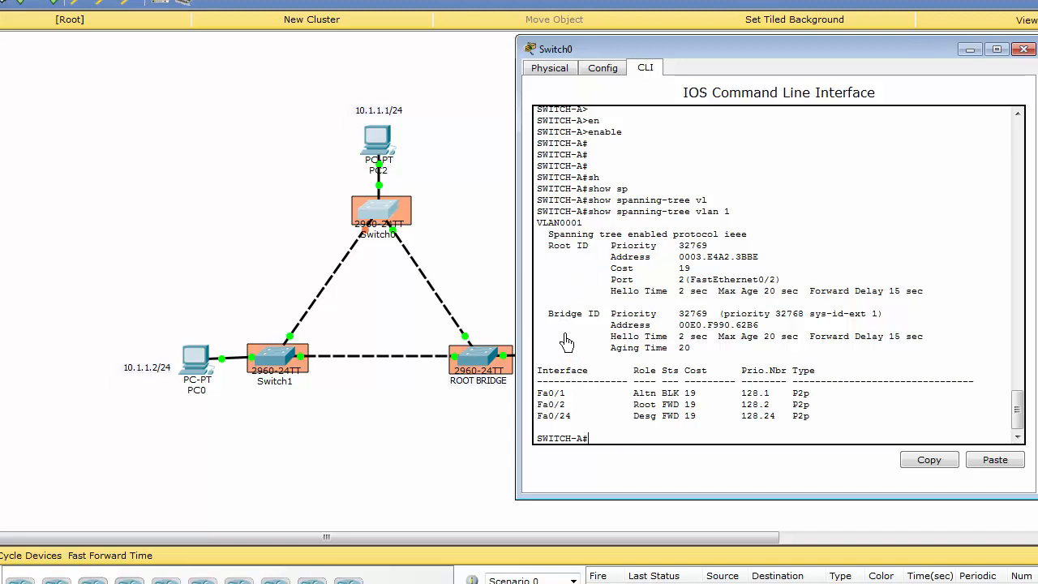
Step: Examine the root bridge's MAC address and Switch0's own bridge address in the output, then return to the topology
left_click_drag(680, 259, 766, 260)
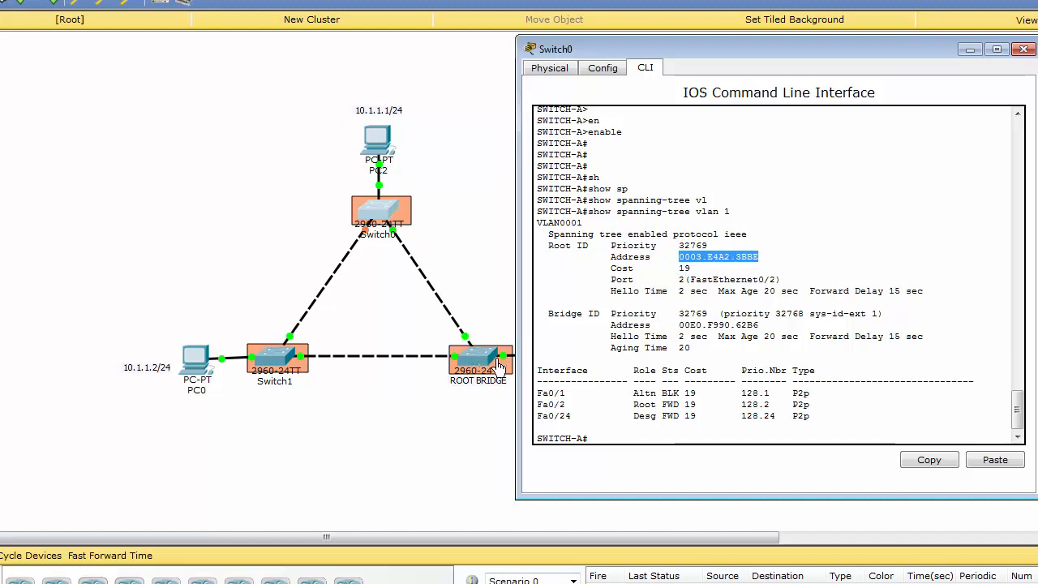
left_click(707, 327)
left_click_drag(680, 328, 764, 329)
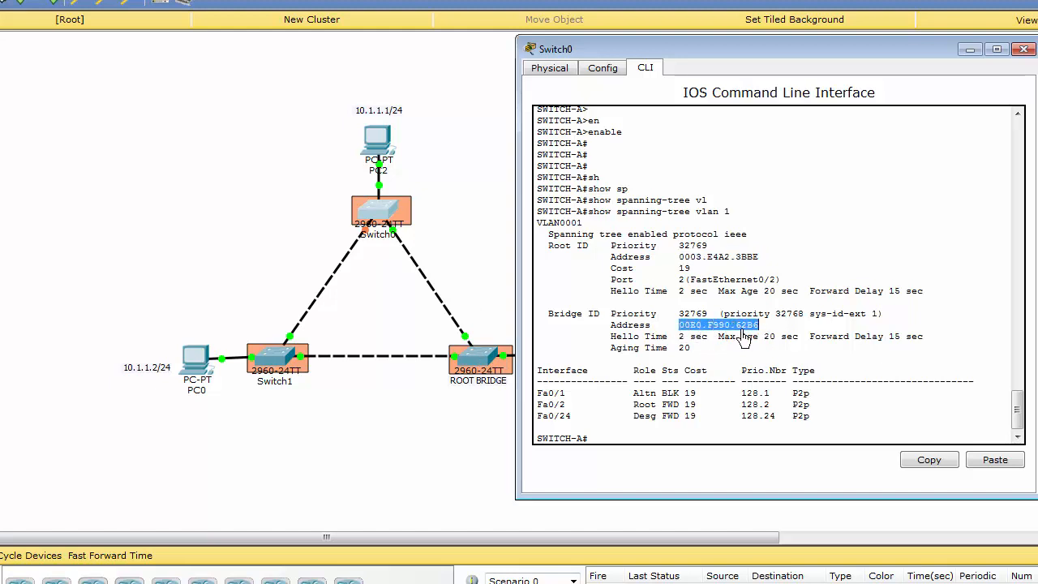
left_click(578, 442)
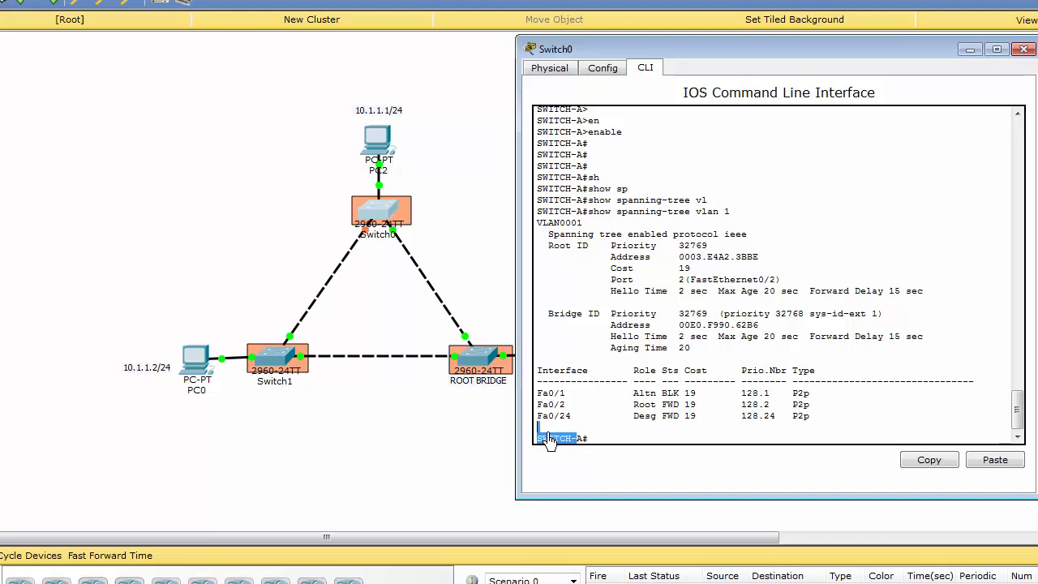
left_click_drag(539, 445, 575, 440)
left_click(713, 313)
left_click(477, 249)
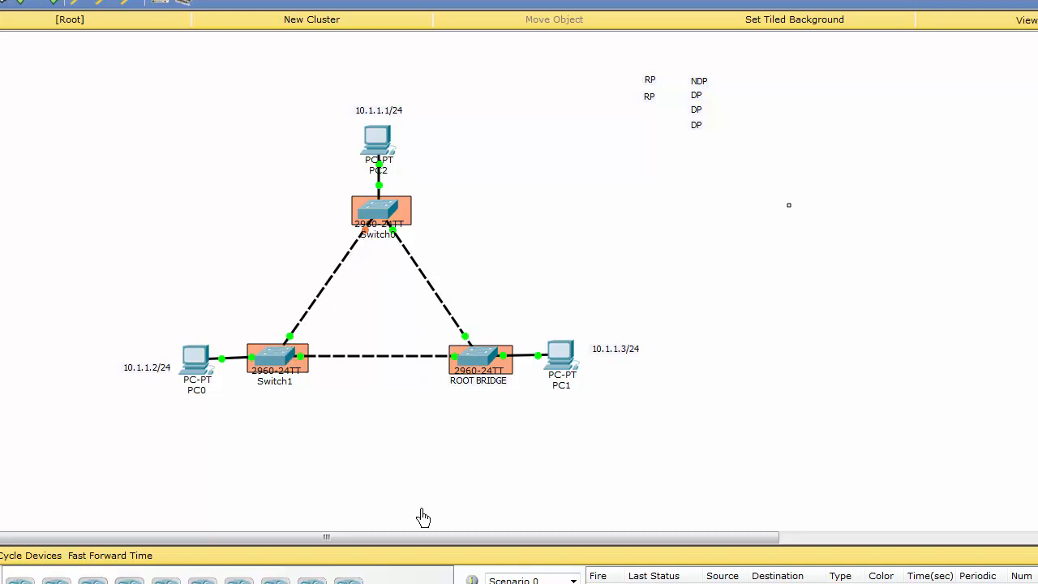
Step: Check the root port in Switch1's output, then identify Switch0's port facing the root bridge and examine the role and cost of Fa0/2
left_click(273, 363)
left_click(722, 417)
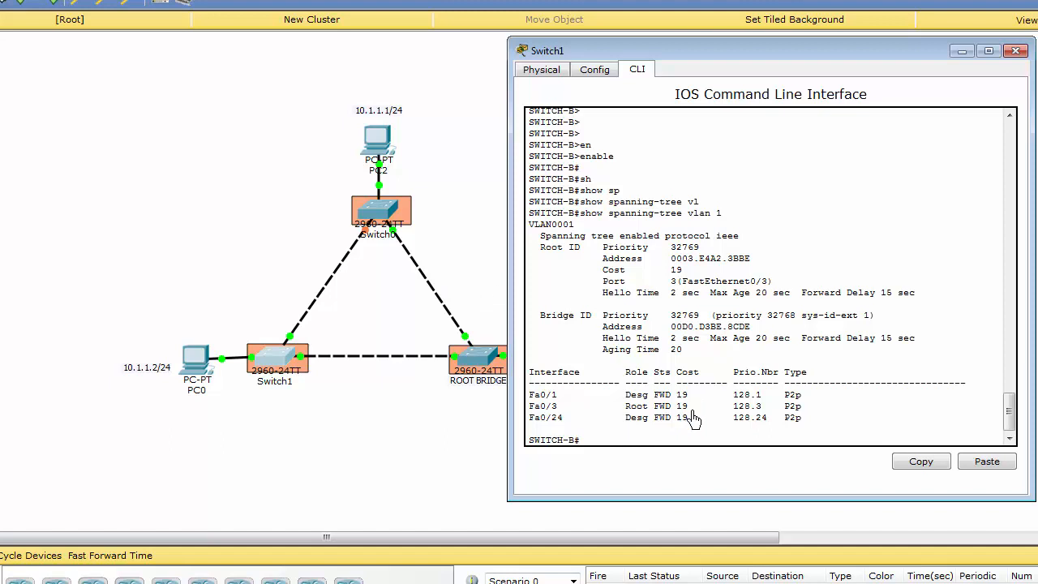
left_click(444, 259)
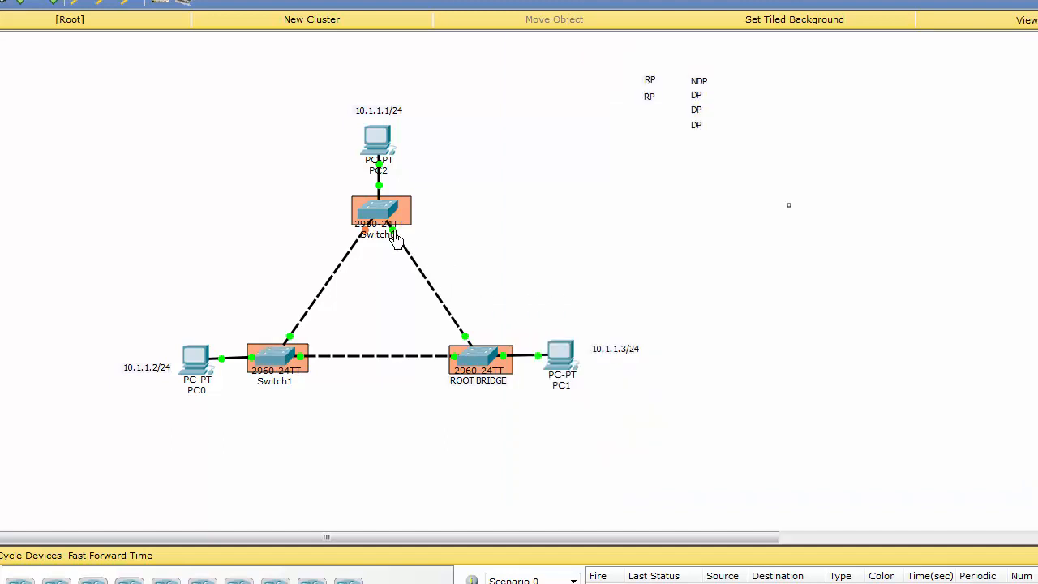
mouse_move(395, 241)
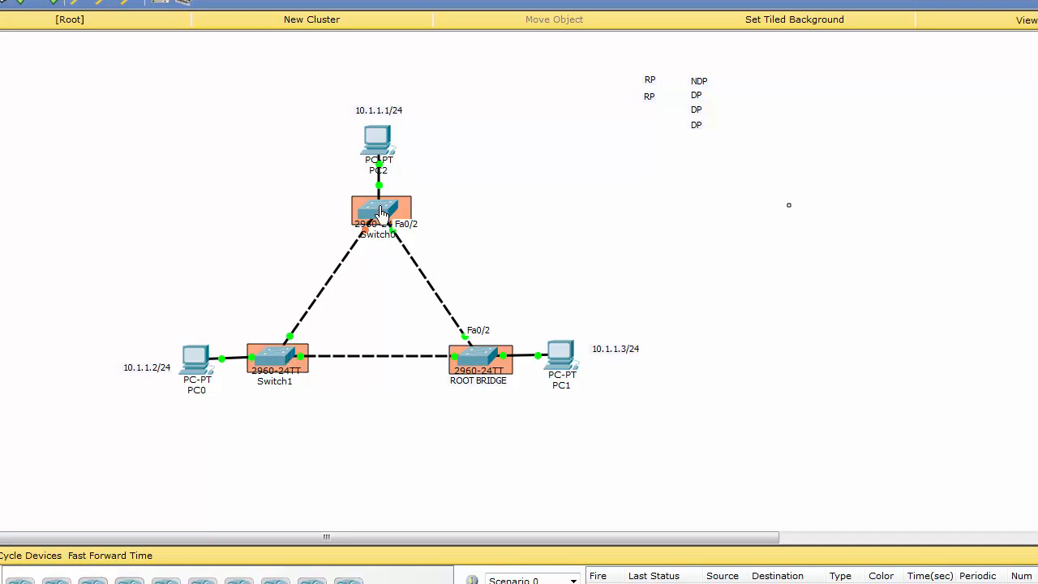
left_click(377, 213)
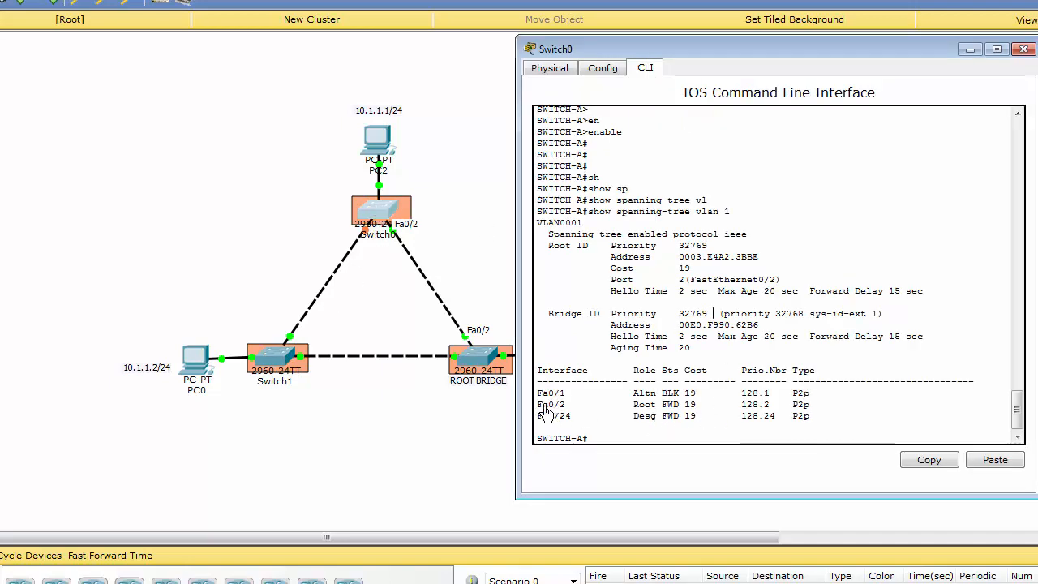
left_click_drag(539, 409, 693, 413)
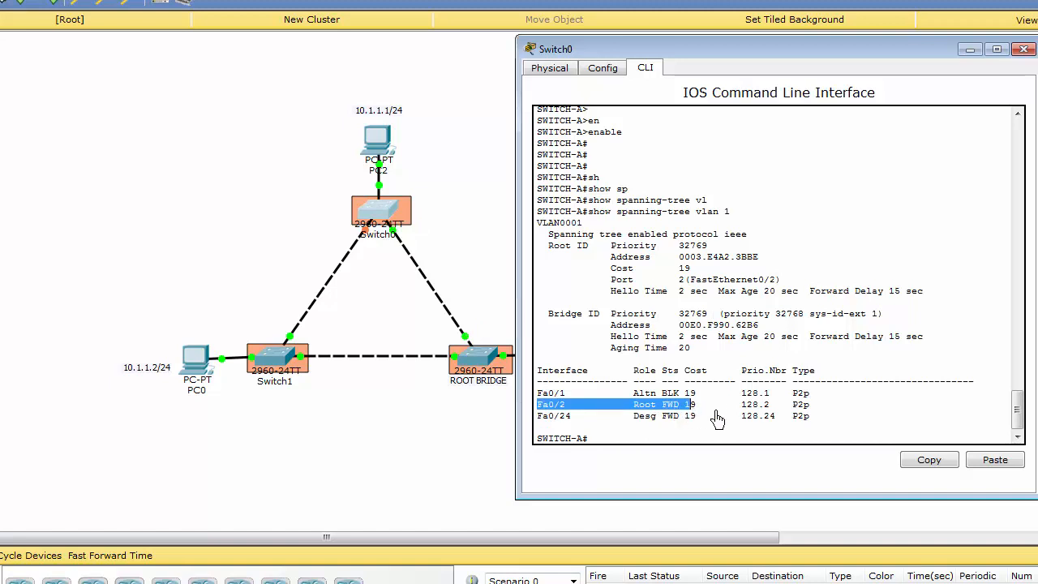
left_click(711, 414)
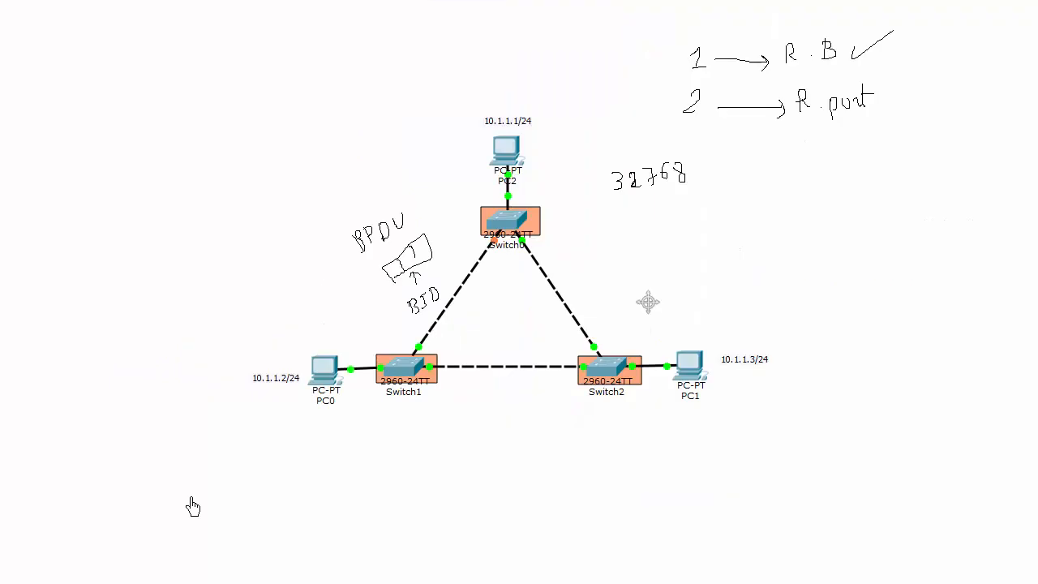
Step: Tick off the R. port item in the sketch and place the RP labels beside the root ports of Switch0 and Switch1
mouse_move(878, 95)
left_mouse_down()
mouse_move(885, 107)
mouse_move(915, 80)
left_mouse_up()
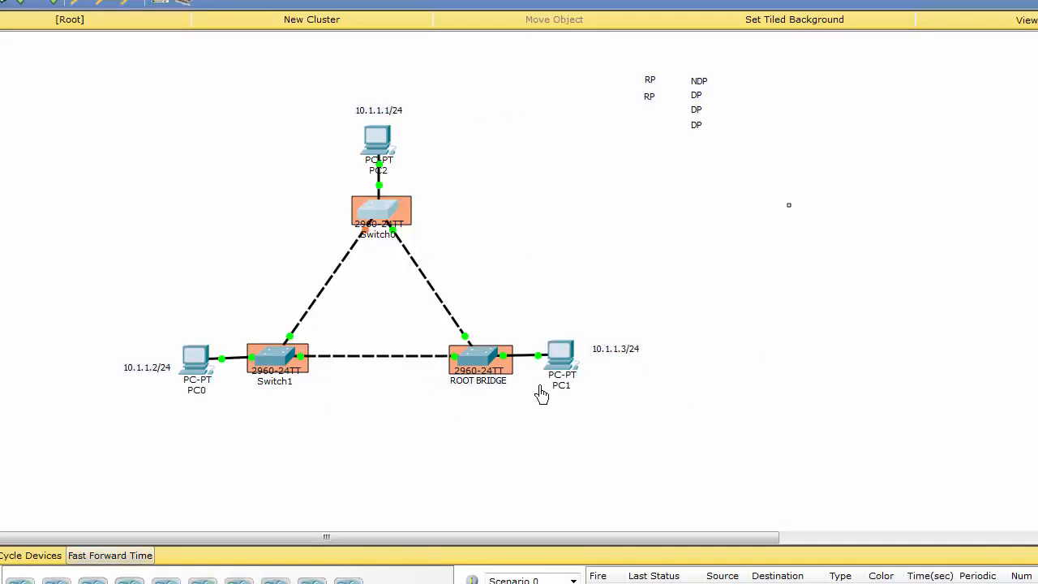
left_click_drag(651, 83, 413, 244)
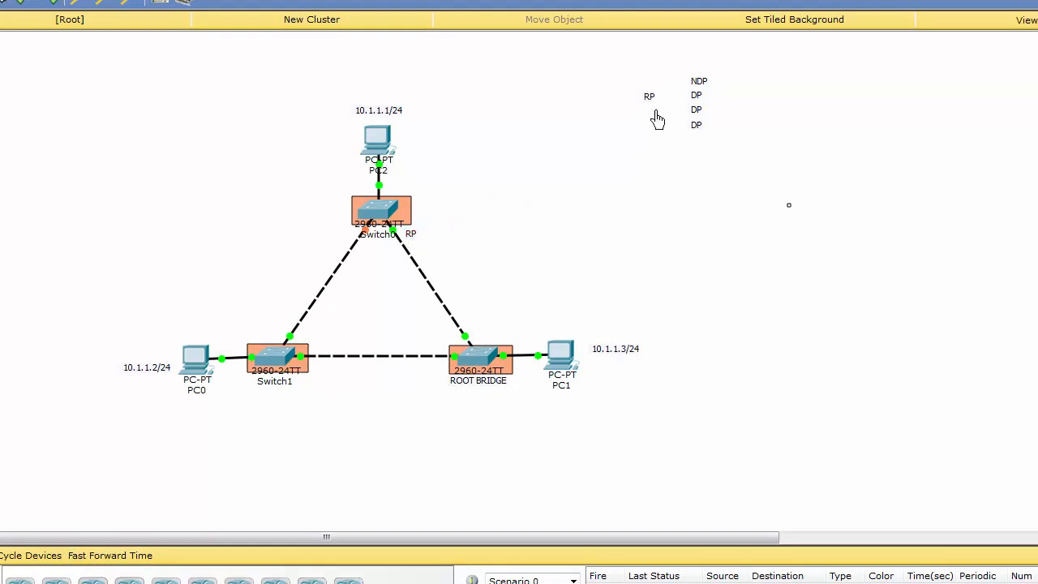
left_click_drag(325, 379, 309, 373)
Step: Place DP labels beside the root bridge's two ports facing Switch0 and Switch1
left_click(577, 227)
left_click_drag(698, 105, 480, 343)
left_click_drag(696, 119, 437, 377)
Step: Identify the ports linking Switch0 and Switch1, then open Switch1's command line and add two blank prompt lines below its spanning-tree output
mouse_move(311, 317)
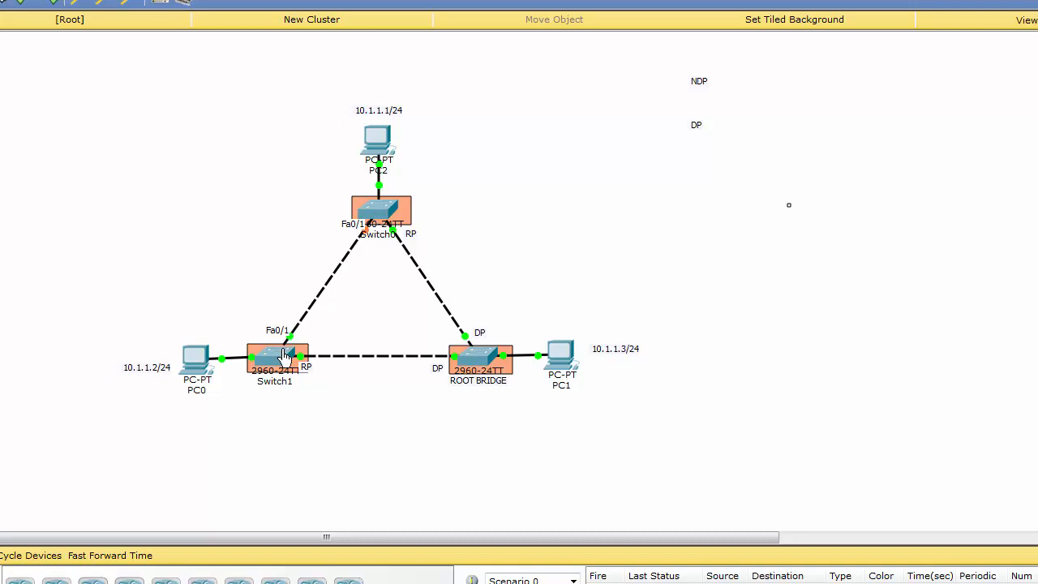
mouse_move(280, 357)
left_click(378, 213)
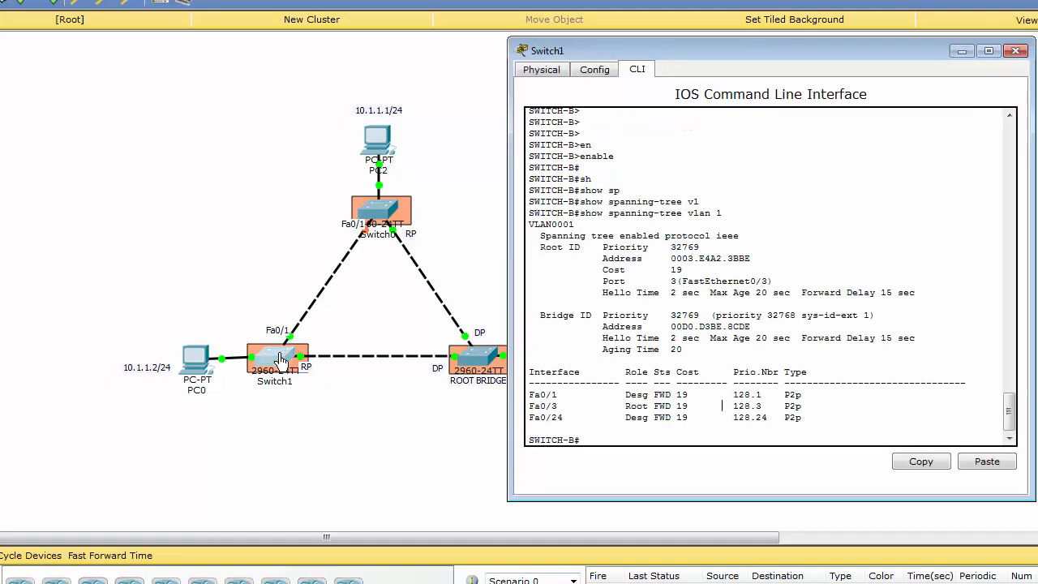
left_click(281, 359)
left_click_drag(405, 92, 822, 61)
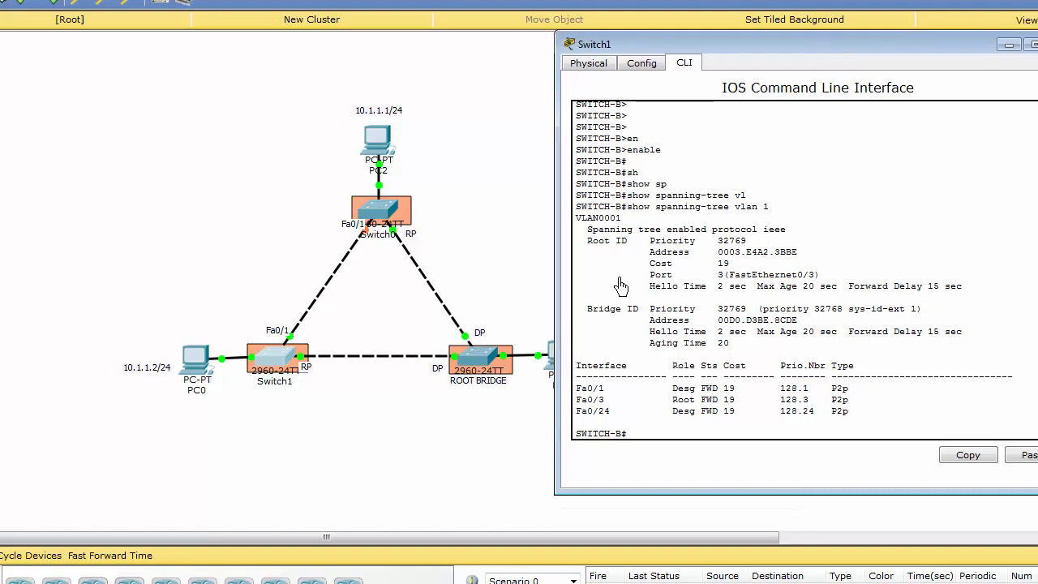
key("Return")
key("Return")
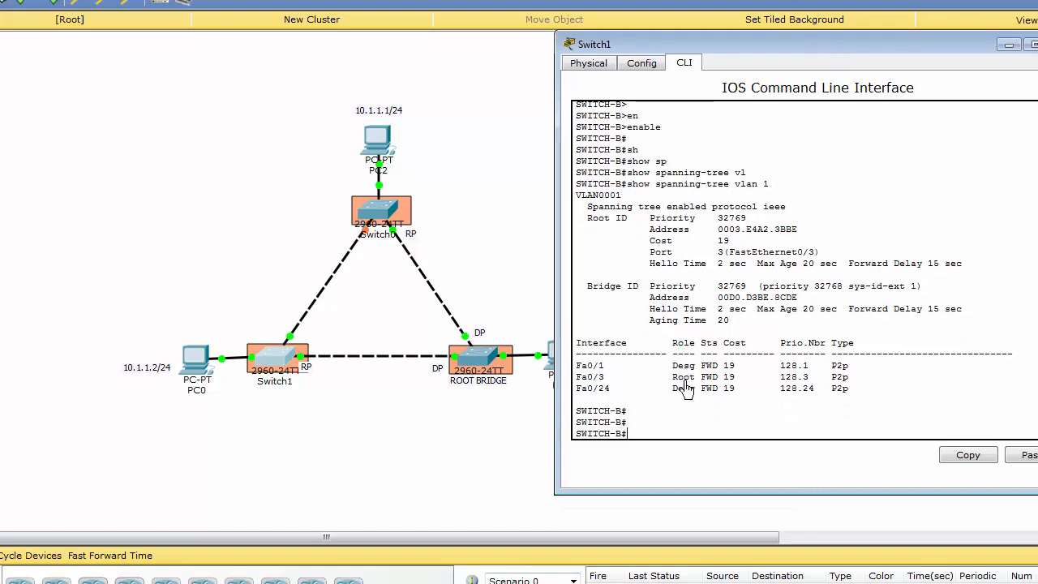
Step: Open Switch0's command line and arrange it side by side with Switch1's command line window
left_click(380, 209)
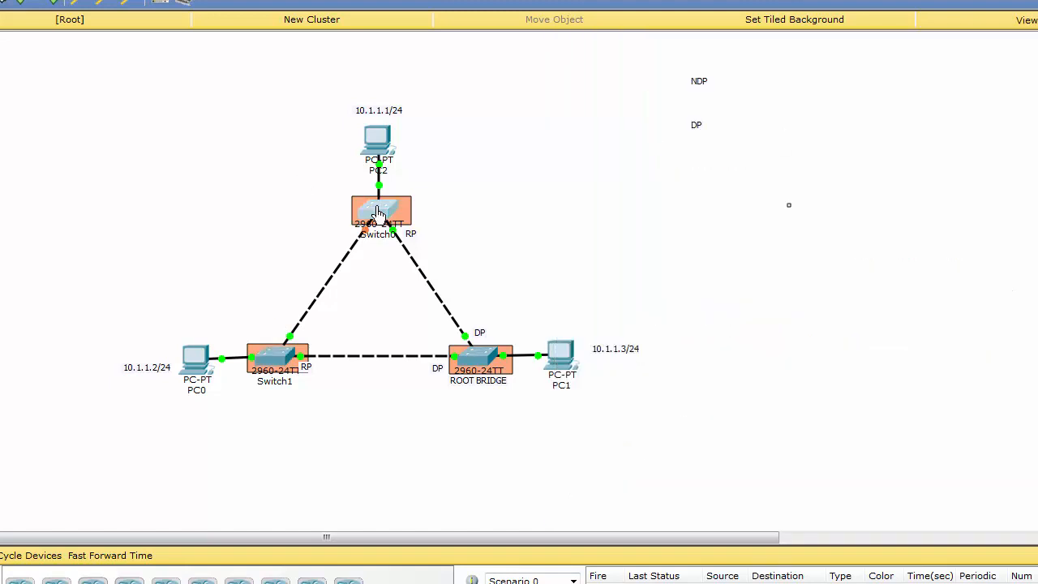
mouse_move(639, 49)
left_mouse_down()
mouse_move(331, 55)
mouse_move(648, 32)
left_mouse_up()
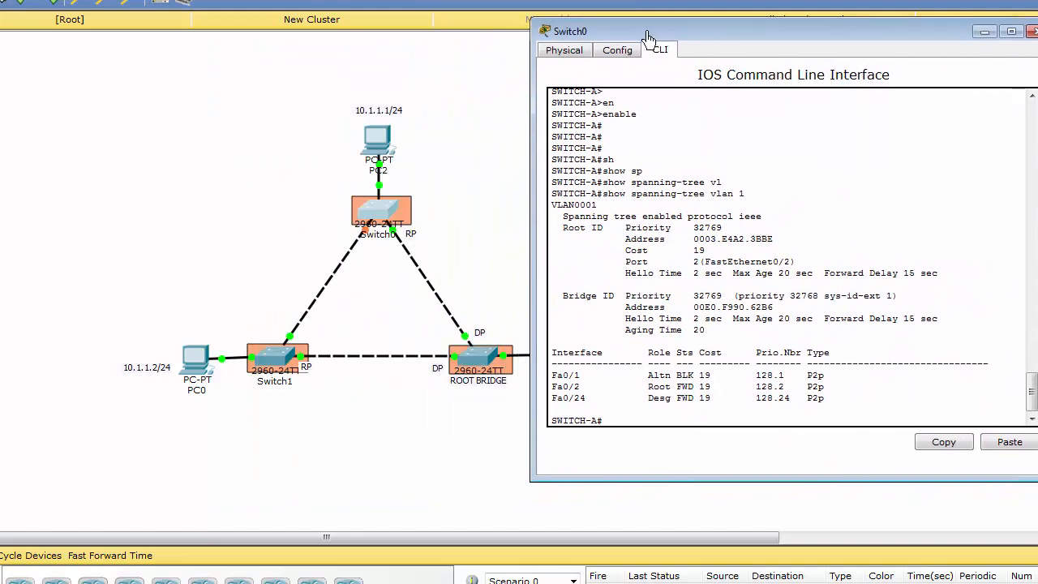
left_click(480, 357)
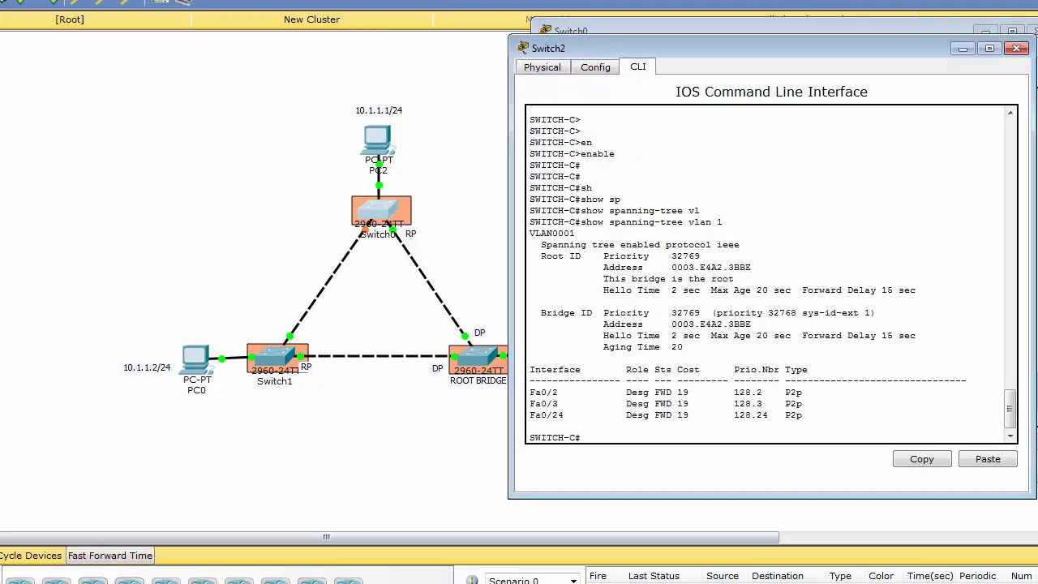
key("alt+F4")
key("alt+F4")
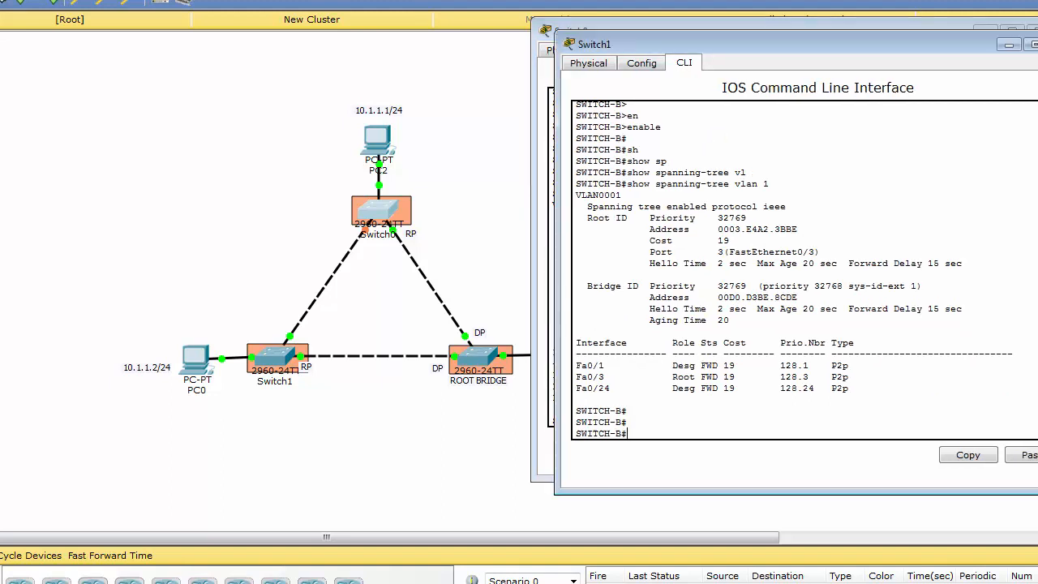
left_click_drag(772, 51, 221, 25)
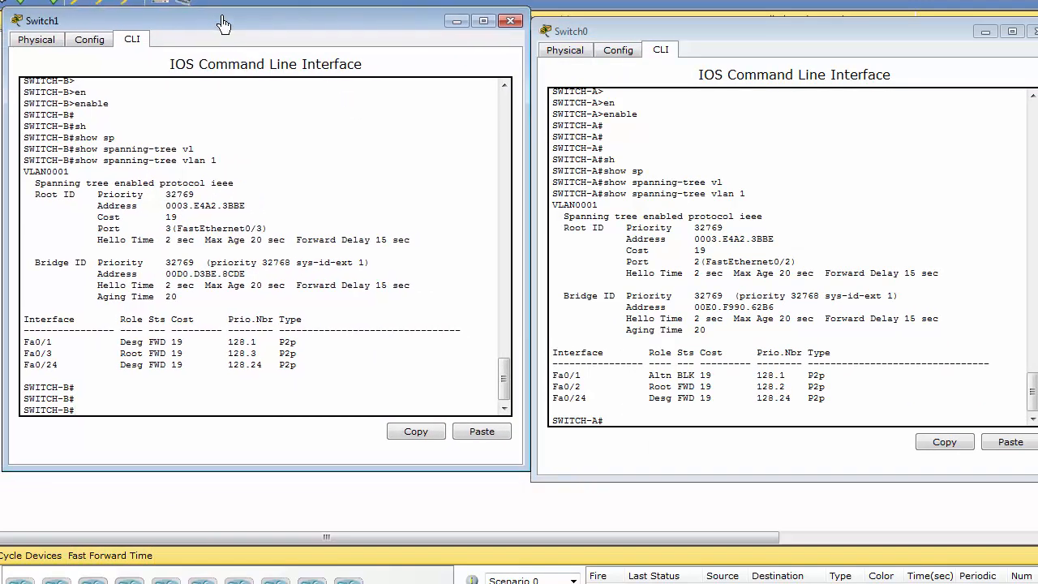
Step: Add three blank prompt lines in Switch0's command line to align its spanning-tree output with Switch1's
left_click(663, 293)
key("Return")
key("Return")
key("Return")
type("s")
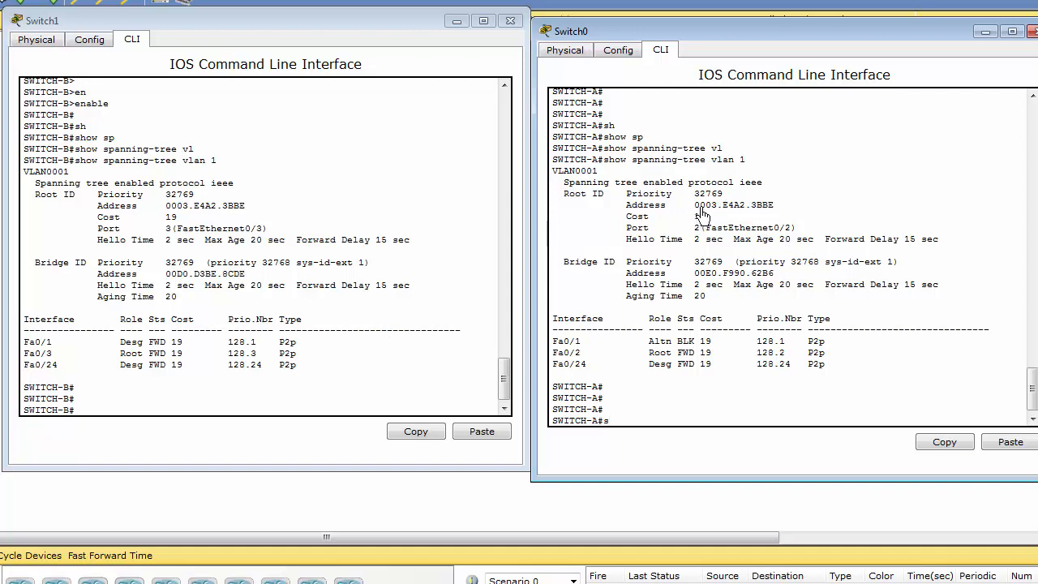
Step: Compare the Root ID addresses in the outputs of Switch0 and Switch1
left_click_drag(694, 206, 777, 210)
left_click_drag(166, 207, 245, 208)
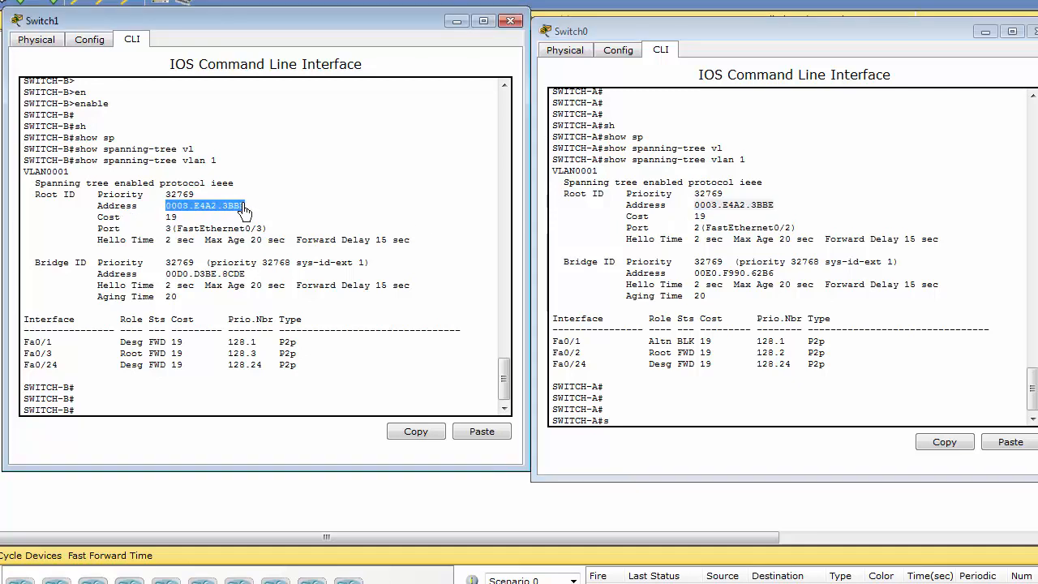
left_click(710, 215)
Step: Compare the Bridge ID MAC addresses of Switch0 and Switch1 to judge which is lower
left_click_drag(694, 274, 776, 276)
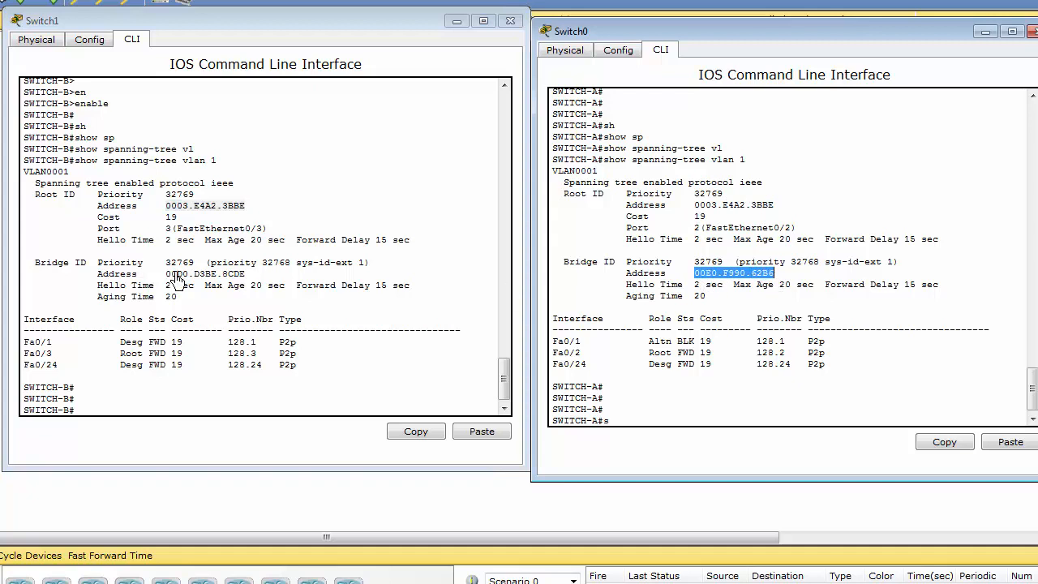
left_click_drag(166, 274, 248, 280)
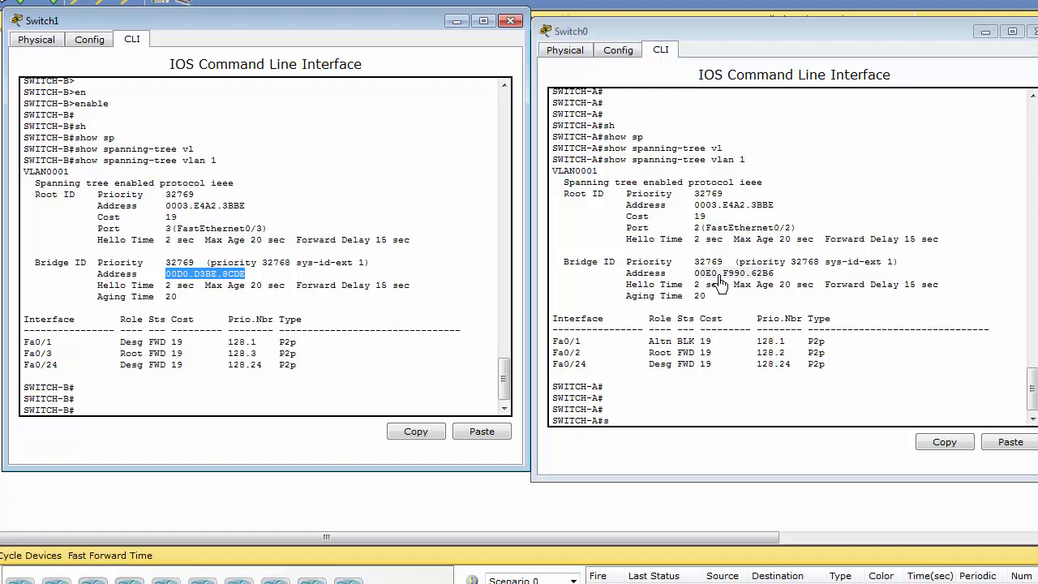
left_click_drag(165, 275, 254, 280)
double_click(695, 276)
left_click_drag(696, 280, 780, 278)
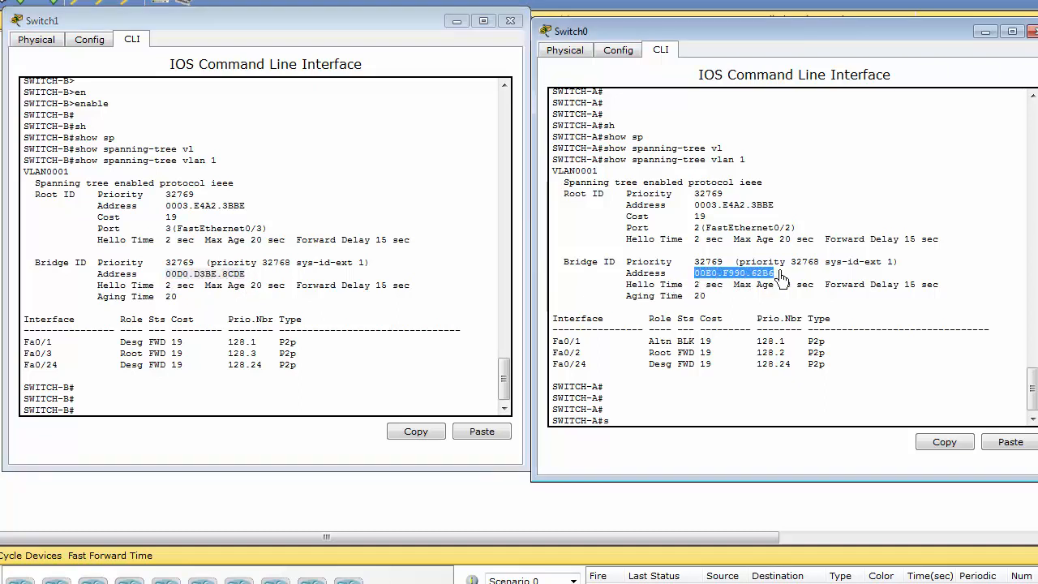
left_click(261, 282)
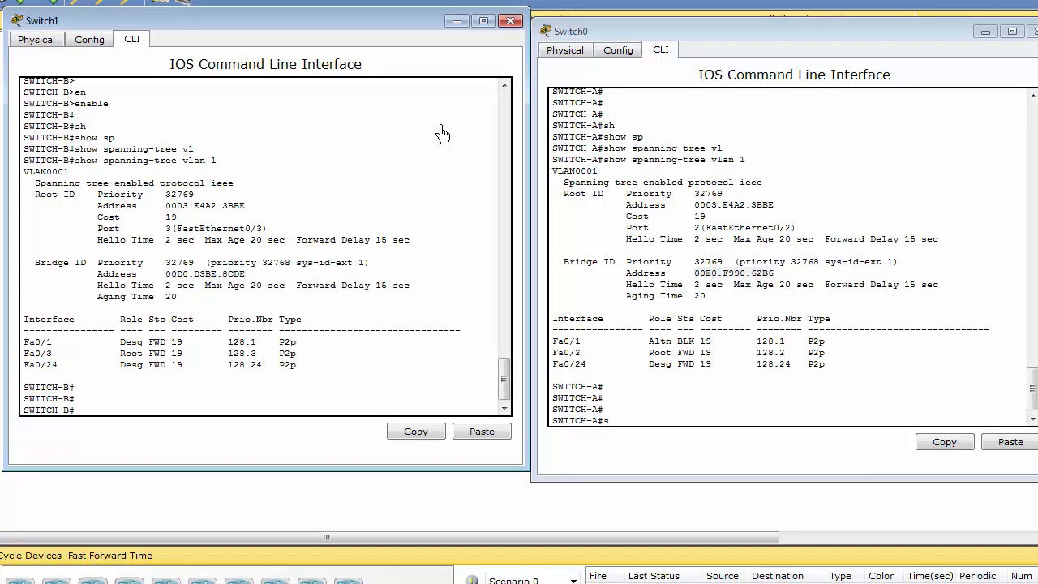
Step: Minimize both switches' command line windows, repositioning Switch1's window toward the middle of the workspace before hiding it again
left_click(456, 21)
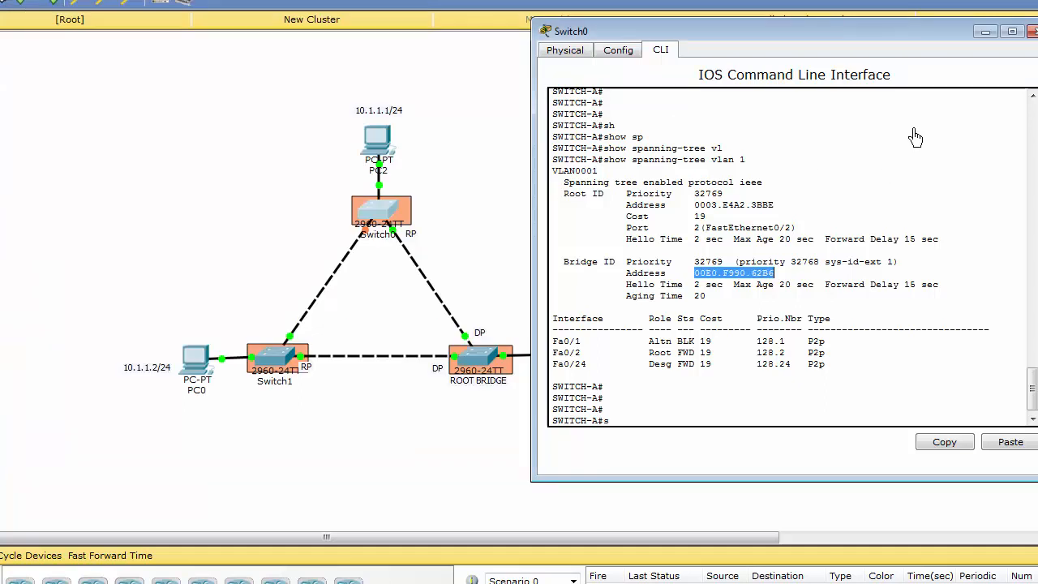
left_click(985, 32)
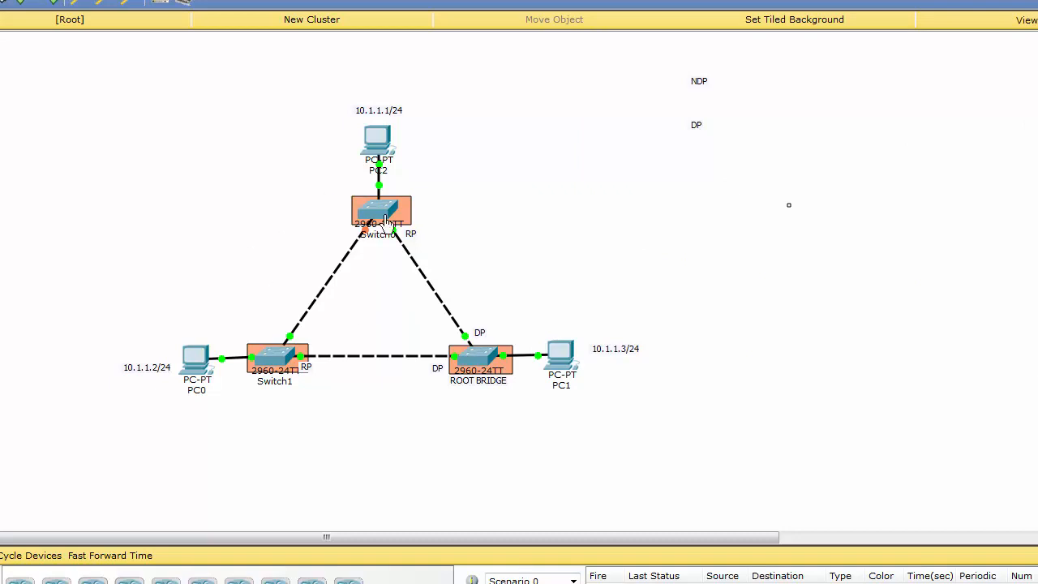
left_click(275, 367)
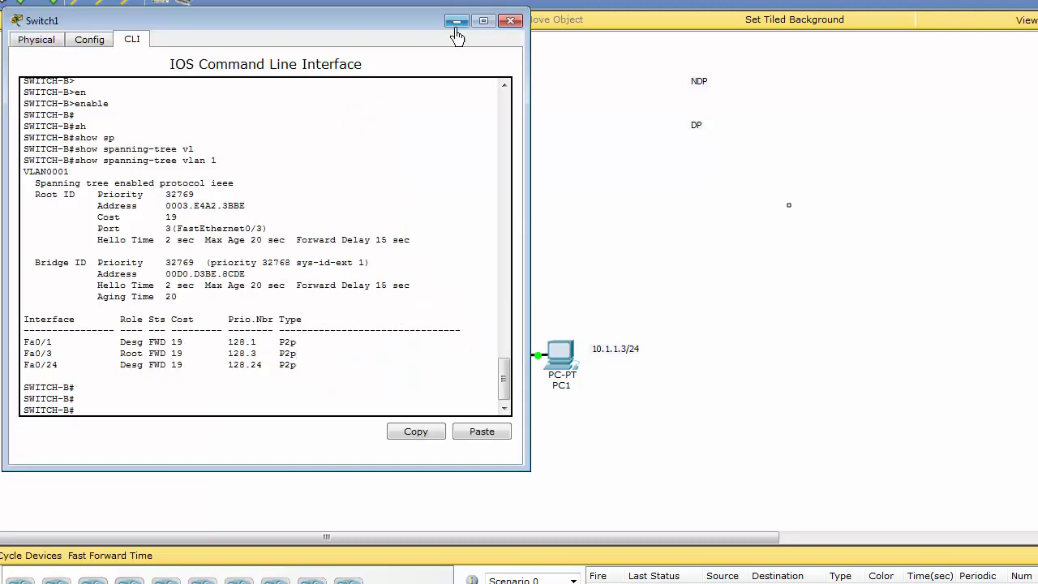
left_click_drag(351, 31, 706, 96)
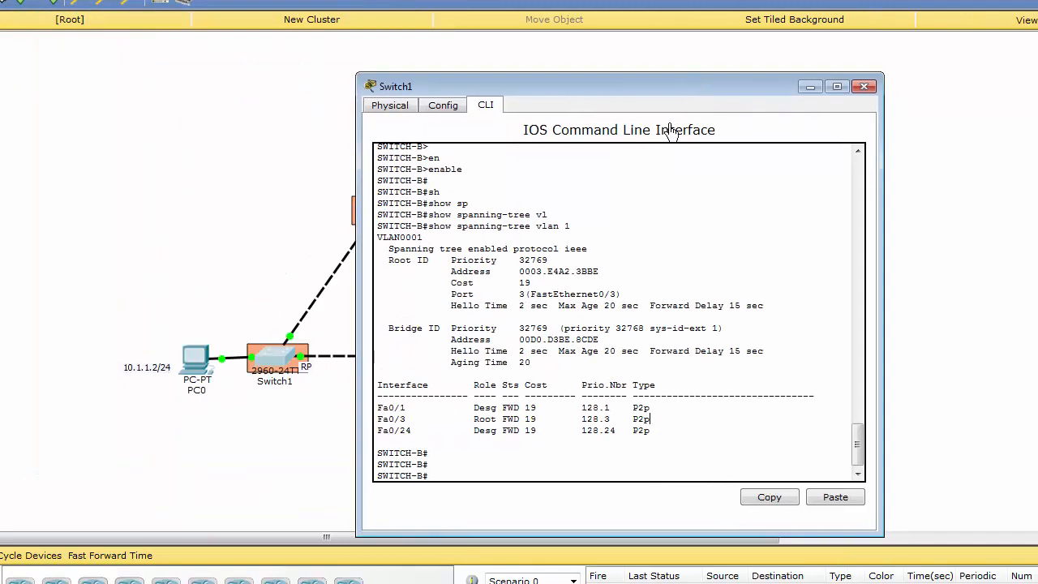
left_click(812, 87)
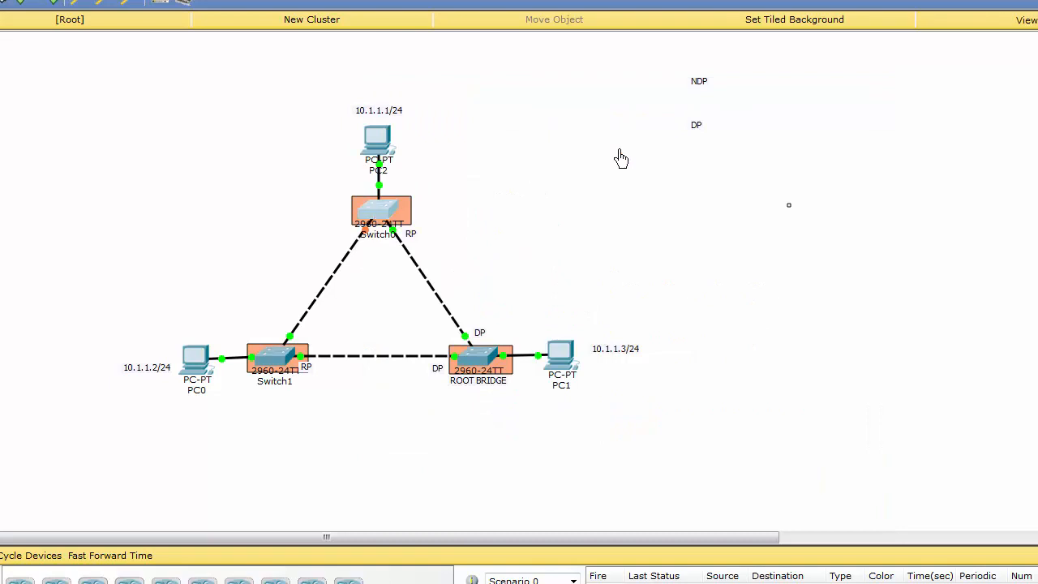
Step: Rerun show spanning-tree vlan 1 in Switch0's command line, highlight the Fa0/1 row, and hide the window
left_click(388, 218)
left_click(670, 415)
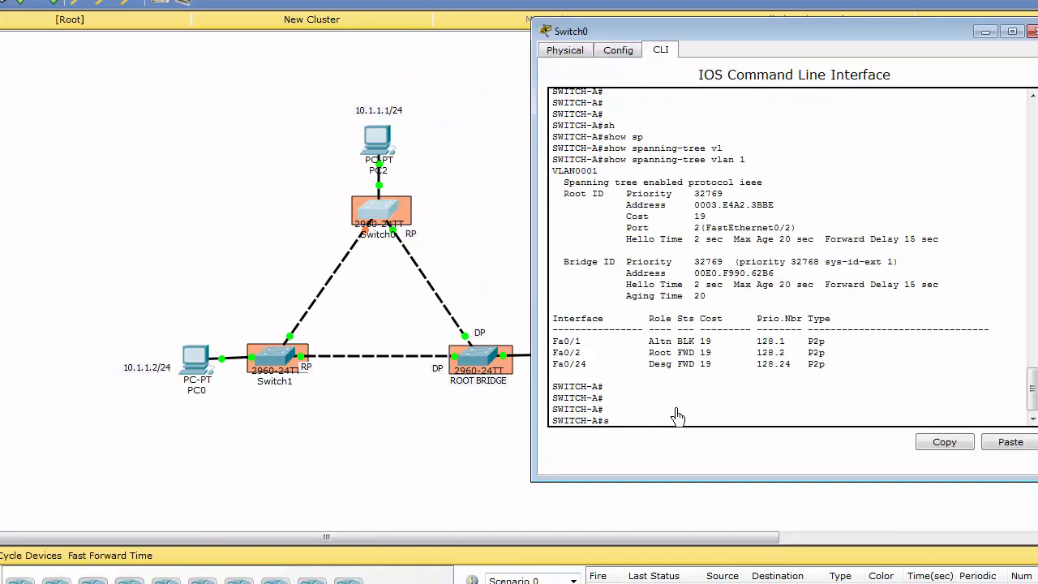
type("s")
key("Return")
key("Return")
key("Return")
key("Up")
key("Return")
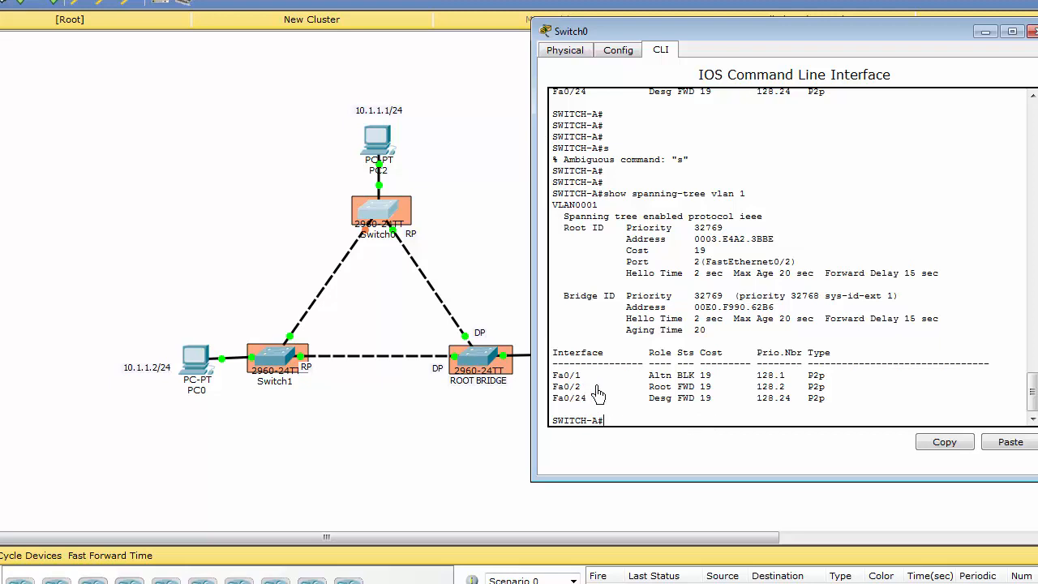
left_click_drag(553, 378, 835, 388)
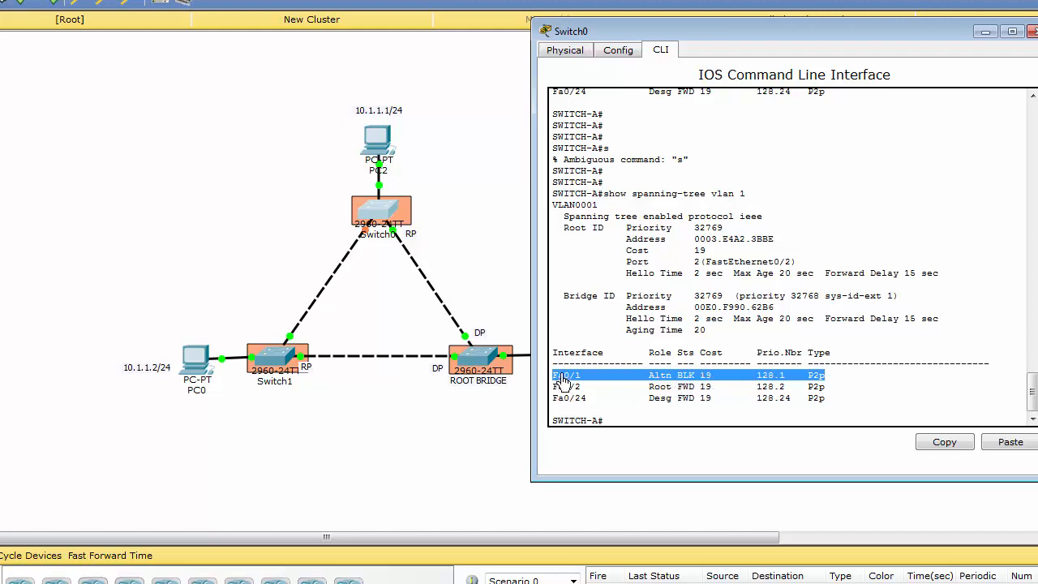
left_click(469, 253)
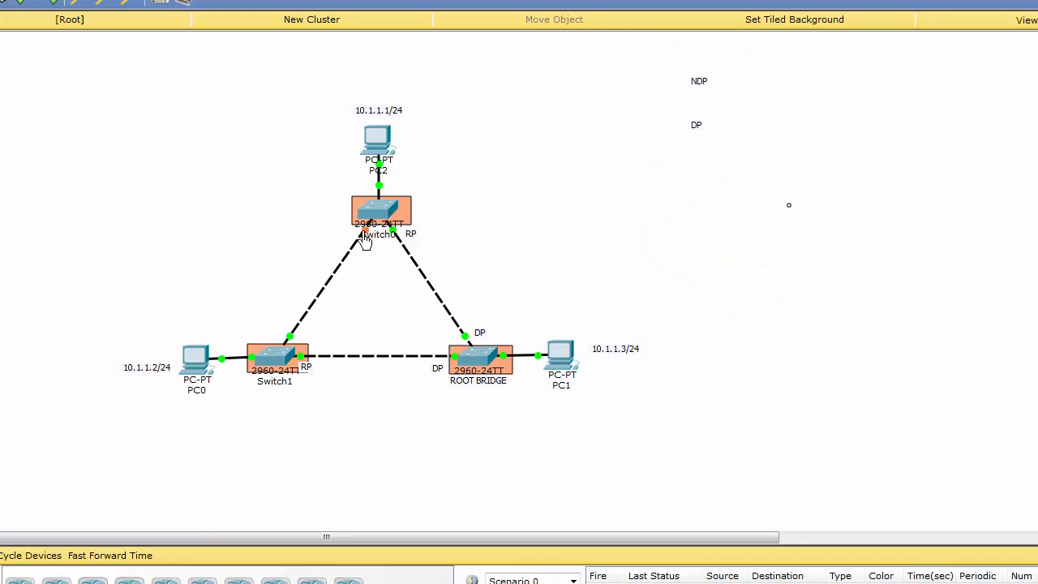
Step: Place the DP label beside Switch1's port facing Switch0, and the NDP label beside Switch0's blocked port
mouse_move(367, 241)
left_click_drag(694, 129, 276, 339)
left_click_drag(702, 89, 333, 248)
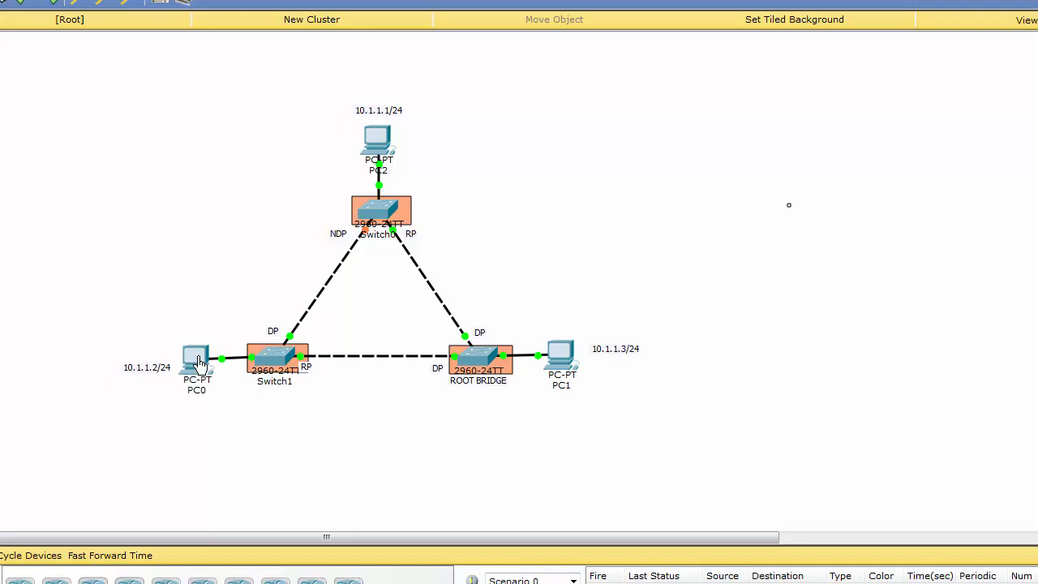
Step: Start a continuous ping from PC0's Command Prompt with ping -t 10.1.1.1
mouse_move(196, 360)
mouse_move(207, 384)
left_click(195, 360)
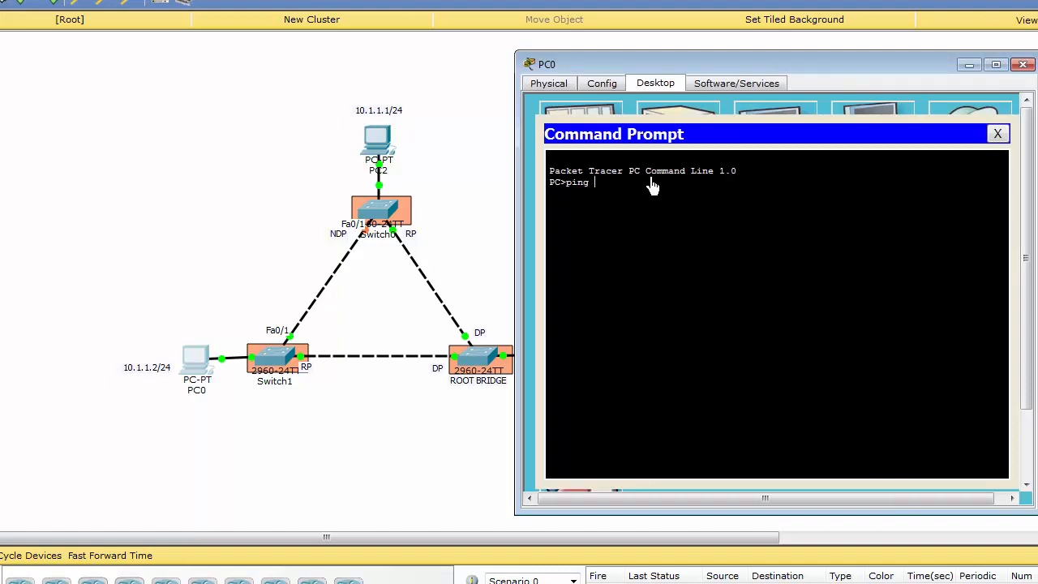
type("10.1.1.1 -t")
key("Return")
key("Up")
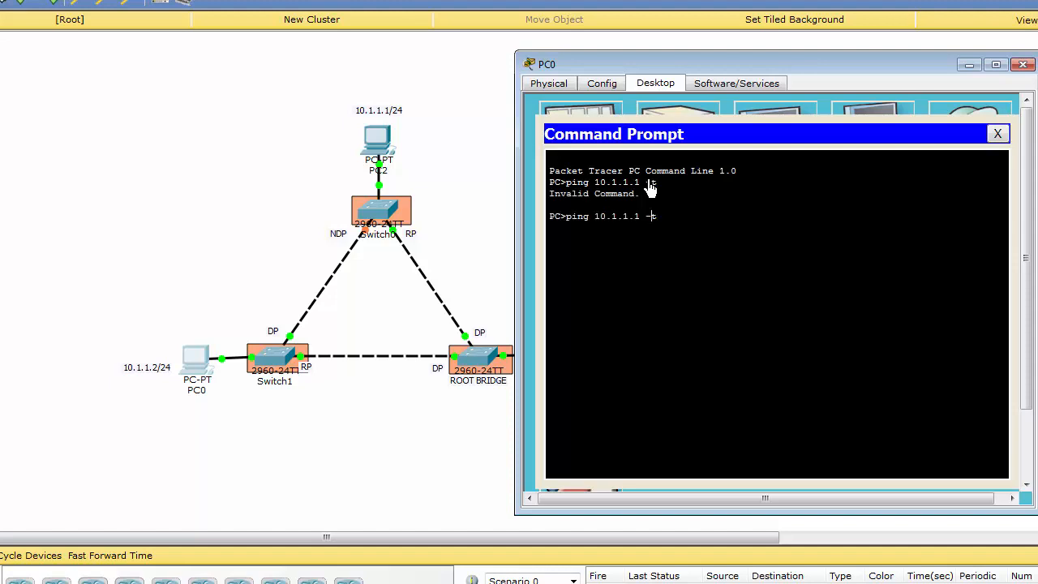
type("-t")
key("Return")
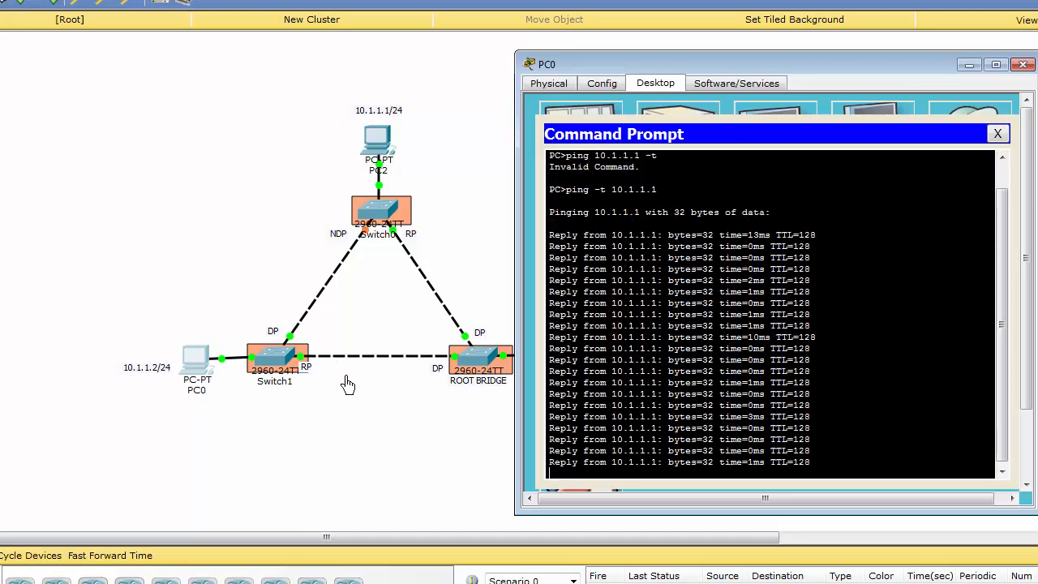
Step: Remove the link between Switch1 and the root bridge, and check the running ping on PC0
left_click(453, 262)
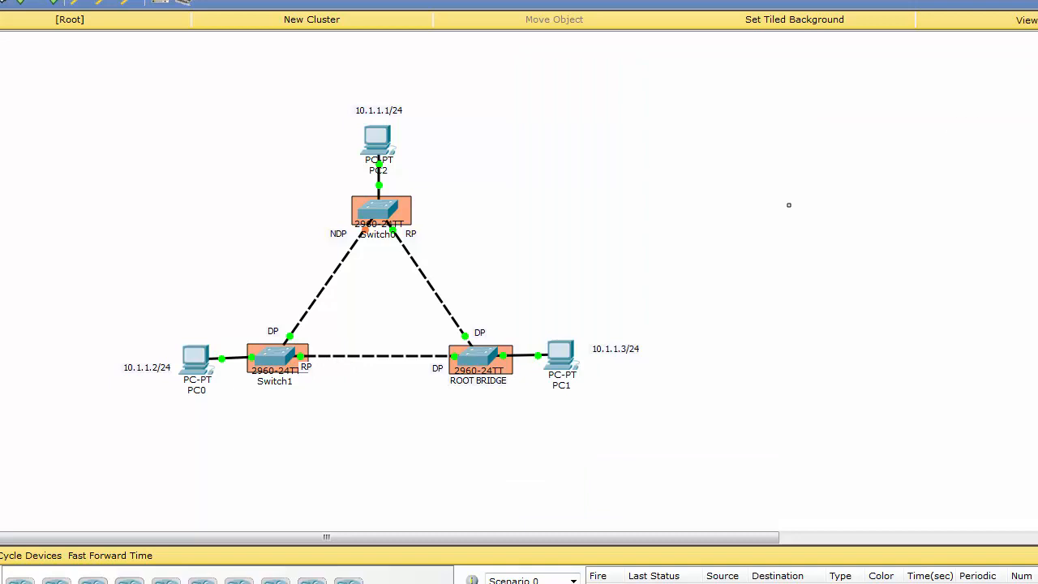
left_click(356, 360)
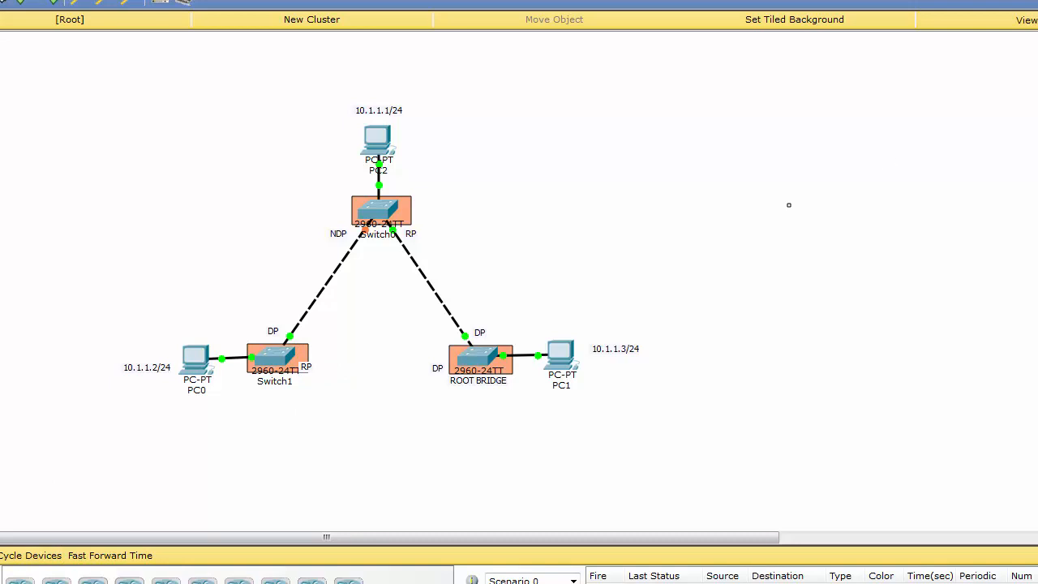
left_click(197, 360)
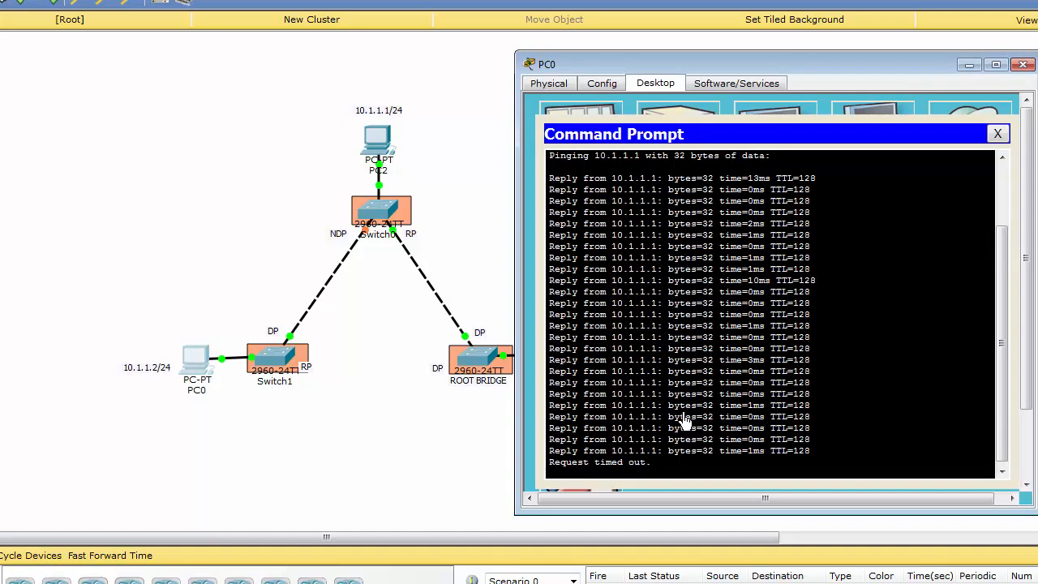
Step: Rerun show spanning-tree vlan 1 on Switch0 several times to follow Fa0/1's role and state
left_click(381, 213)
key("Return")
key("Return")
key("Up")
key("Return")
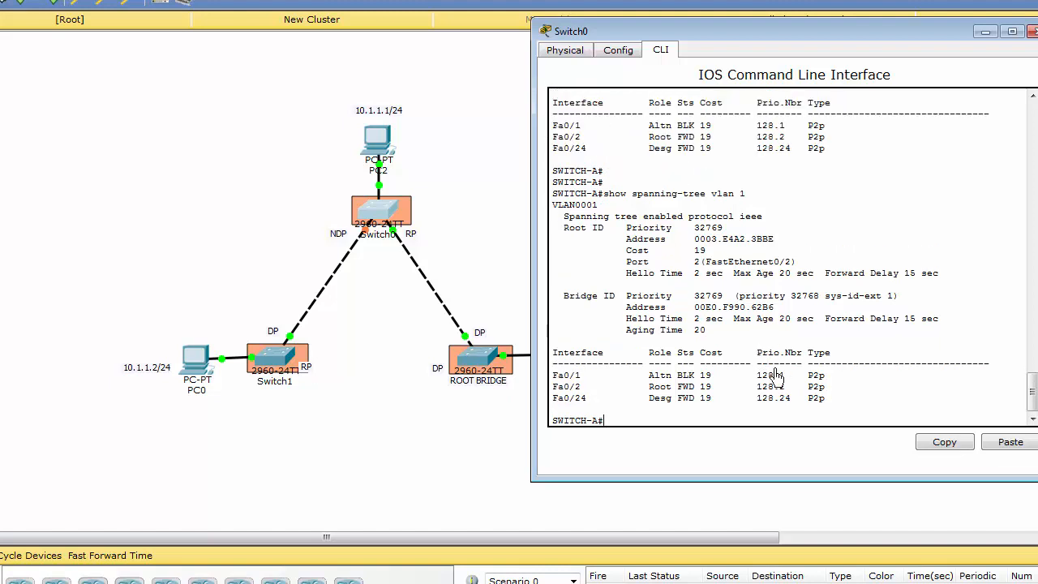
key("Up")
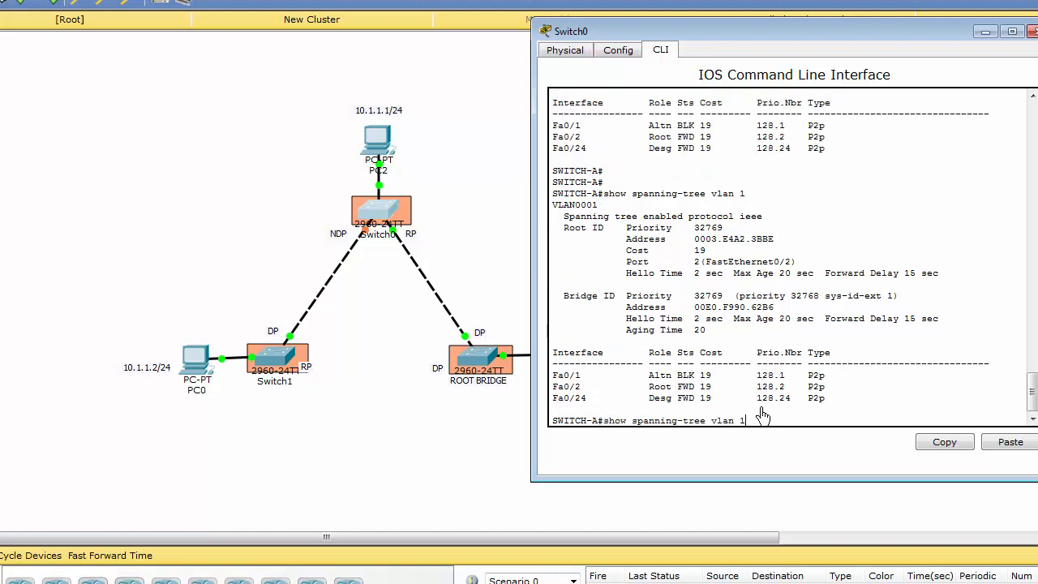
key("Return")
key("Up")
key("Return")
key("Up")
key("Down")
key("Up")
key("Down")
key("Up")
key("Down")
key("Up")
key("Down")
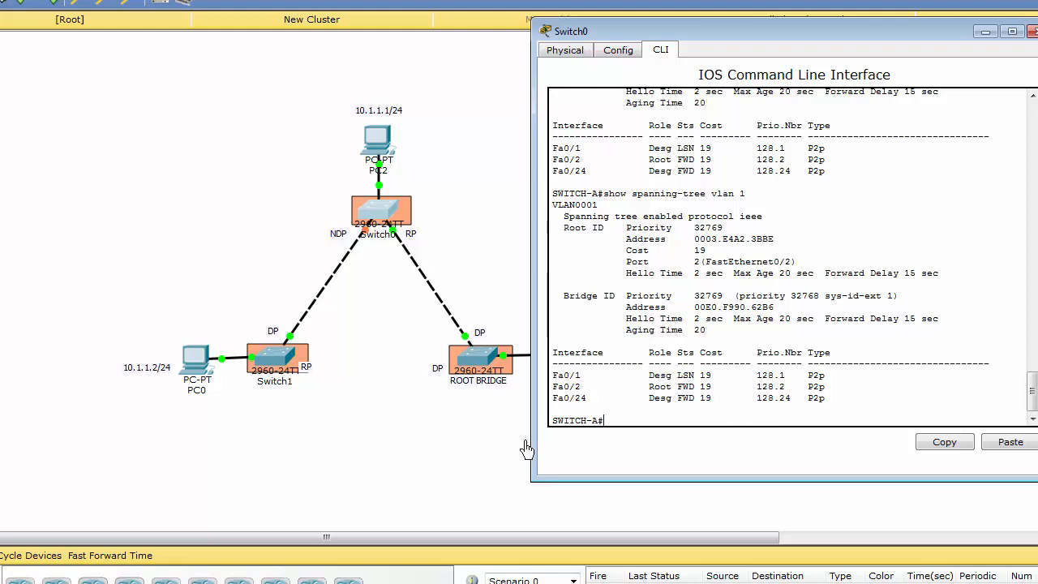
left_click(274, 360)
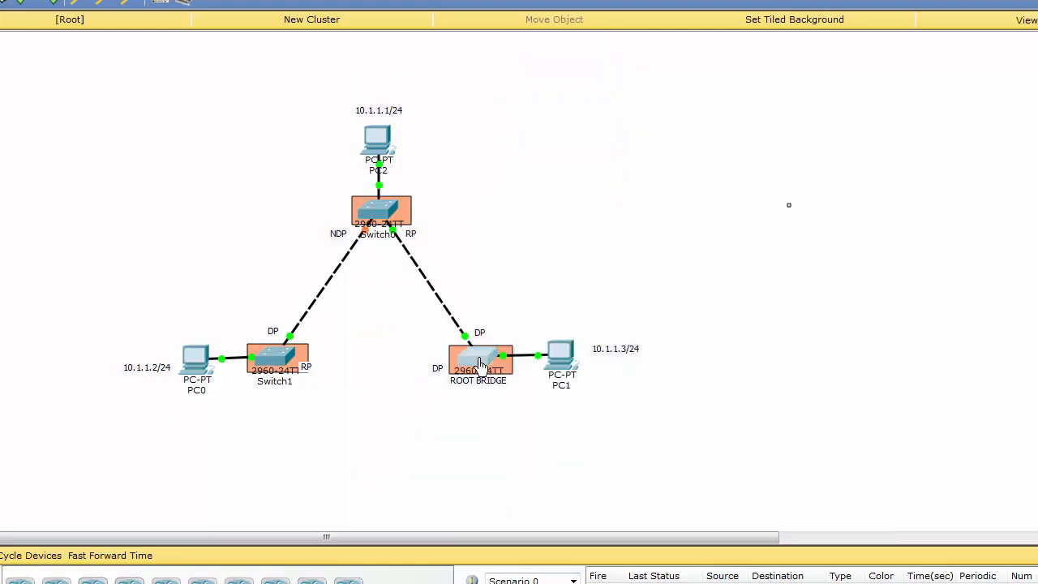
Step: Open the root bridge's command line and enter privileged mode with enable
left_click(480, 364)
key("Return")
key("Return")
key("Return")
type("en")
key("Tab")
key("Return")
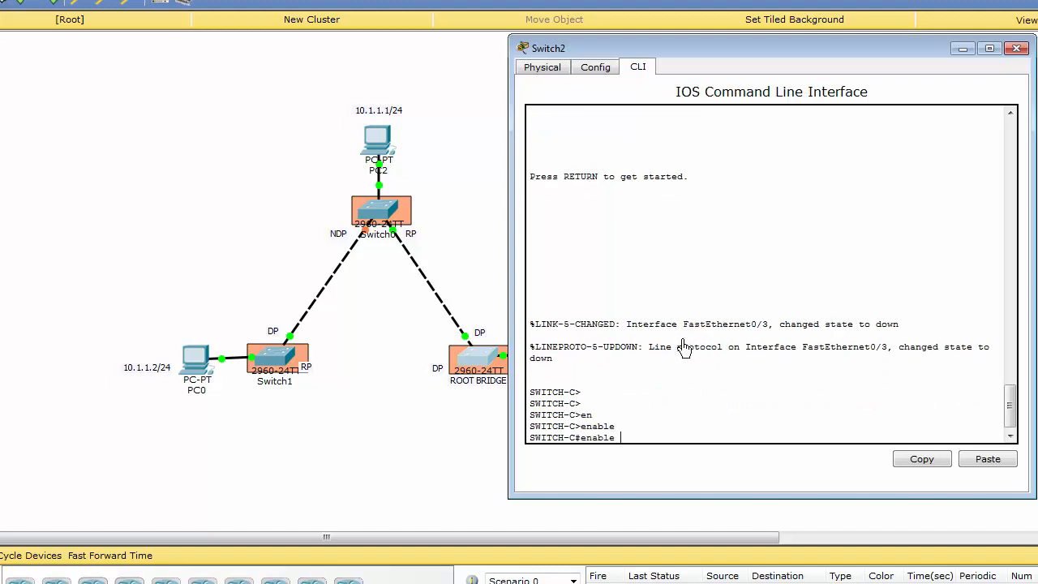
Step: Run show spanning-tree vlan 1 twice on the root bridge to examine its port roles without the Switch1 link
type("sh")
key("Tab")
type("sp")
key("Tab")
type("v")
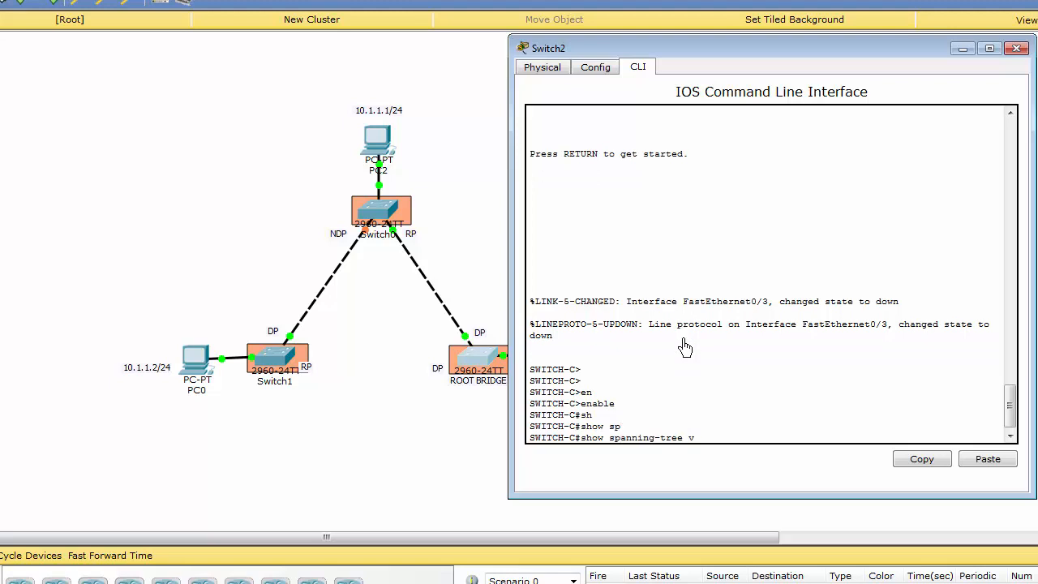
type("l")
key("Tab")
key("Return")
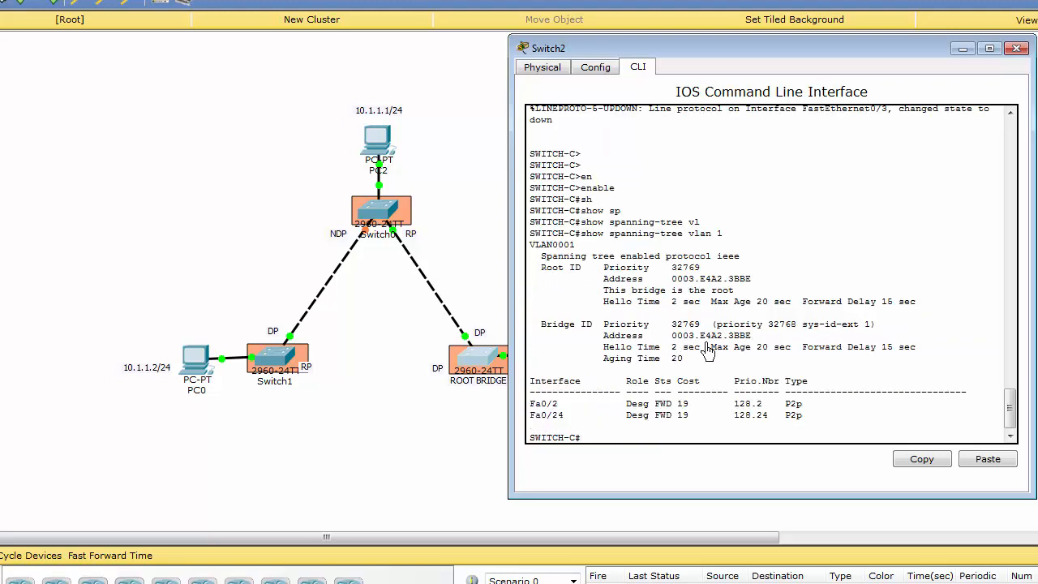
key("Up")
key("Return")
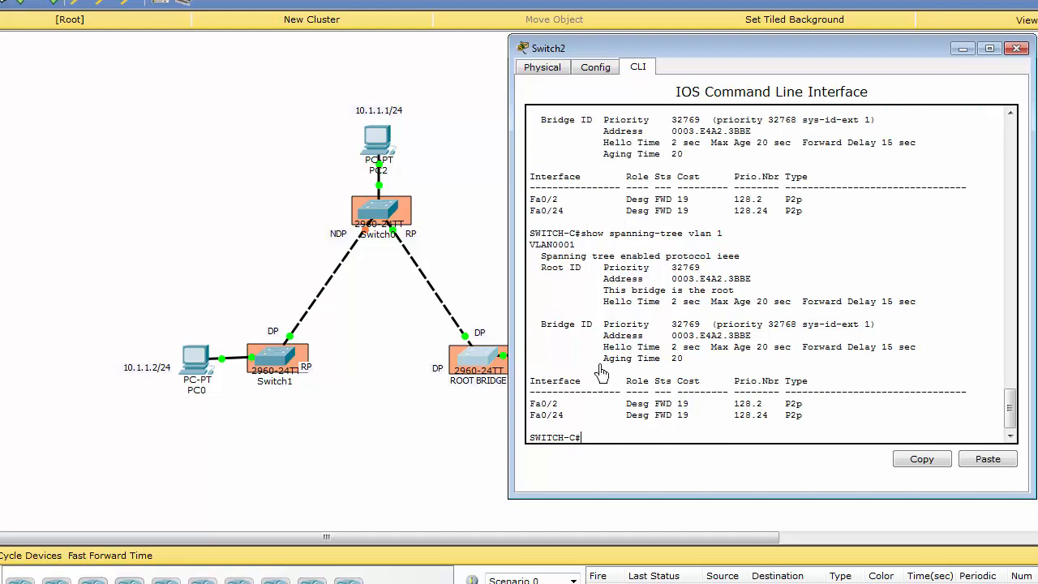
Step: Return to Switch0, highlight Fa0/1's state, and rerun show spanning-tree vlan 1
left_click(381, 211)
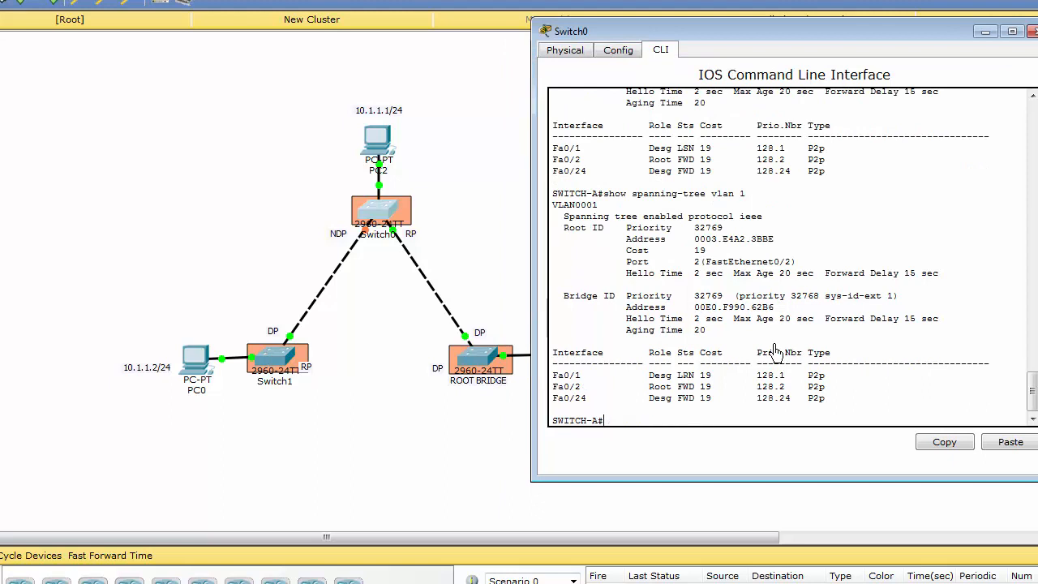
double_click(685, 377)
left_click(696, 397)
key("Up")
key("Return")
Step: Review PC0's ping replies and Switch0's latest Fa0/1 status, leaving show spanning-tree vlan 1 ready on Switch0
left_click(197, 369)
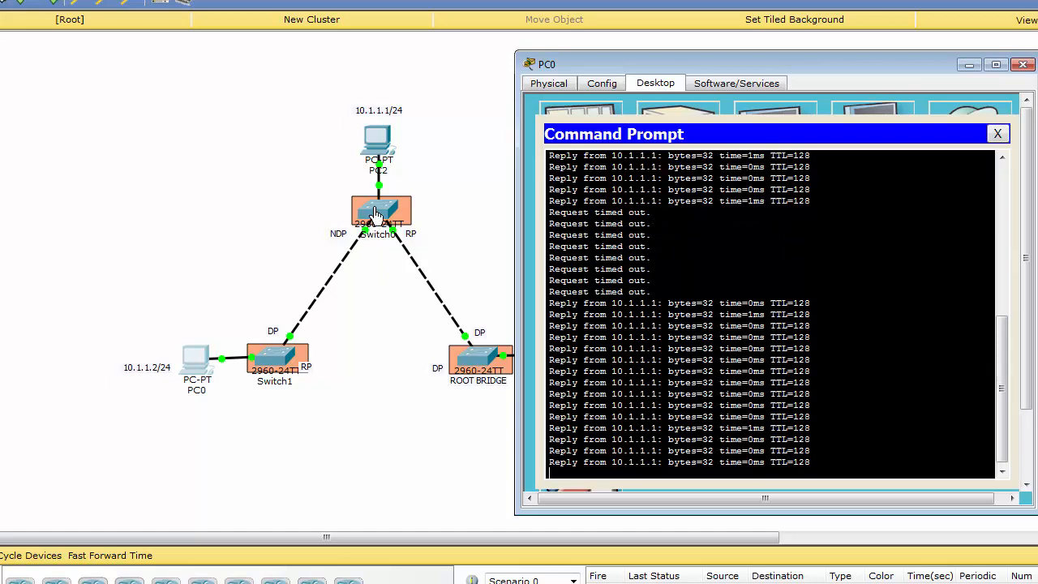
left_click(378, 212)
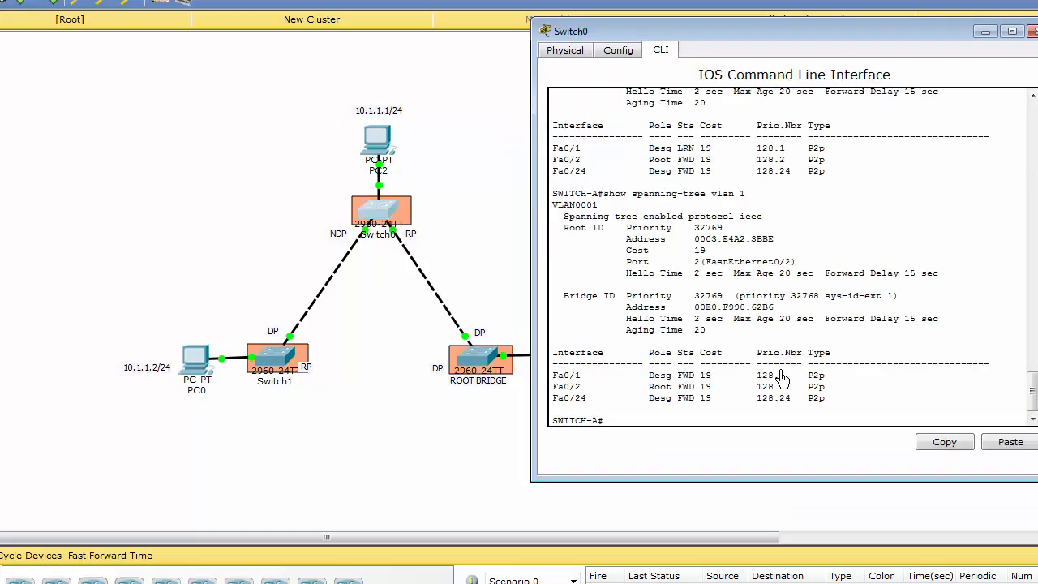
key("Up")
left_click(489, 259)
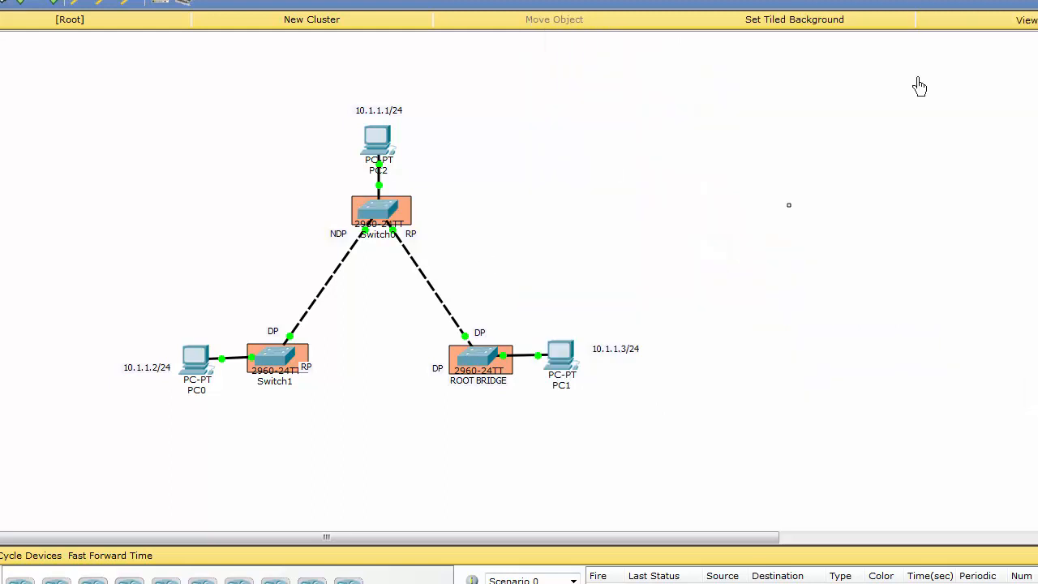
Step: Reconnect Switch1's FastEthernet0/2 to the root bridge's FastEthernet0/1 with a copper cross-over cable
key("ctrl+alt+o")
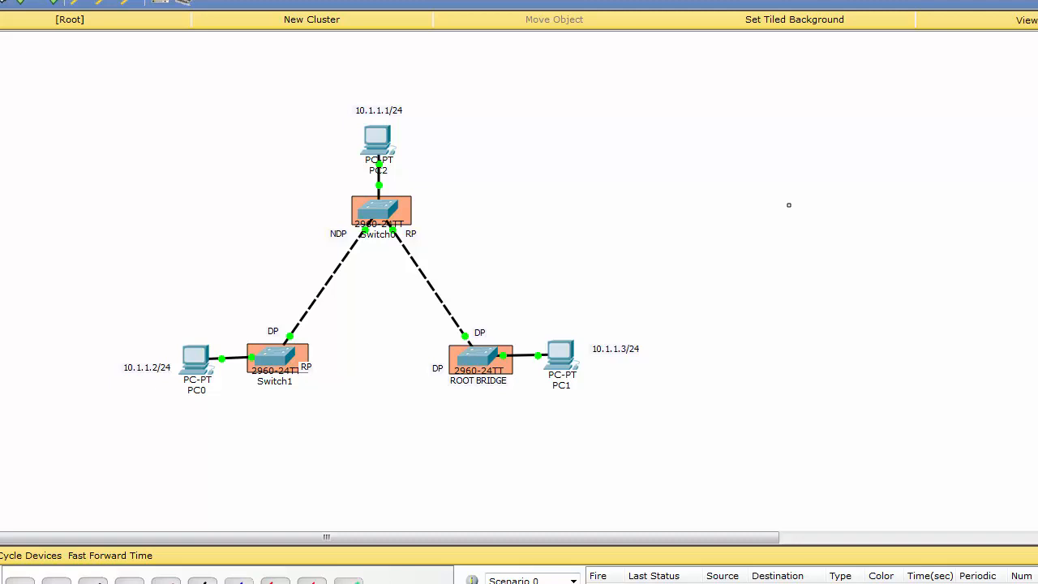
left_click(288, 358)
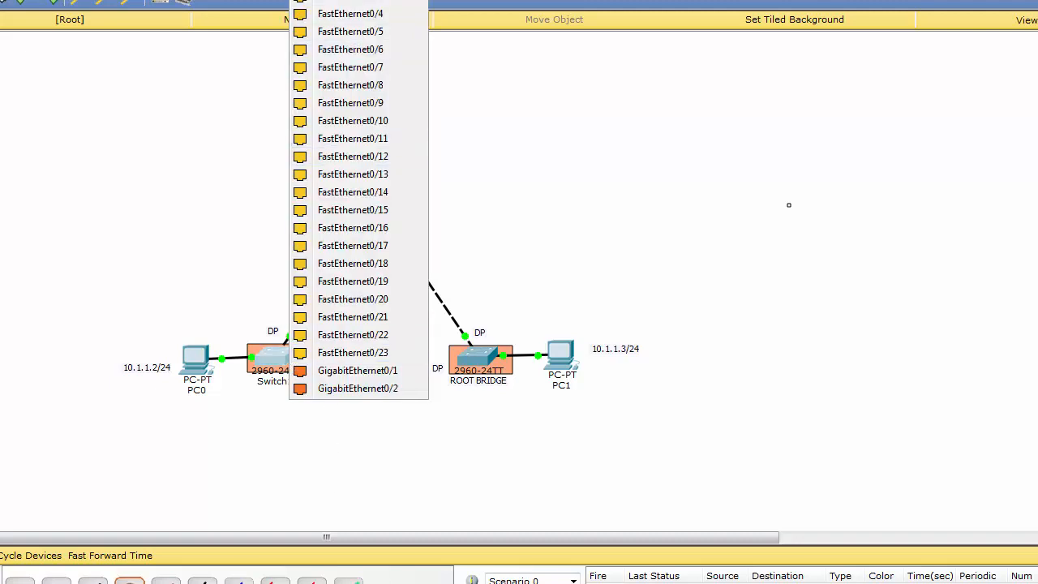
left_click(375, 0)
left_click(466, 358)
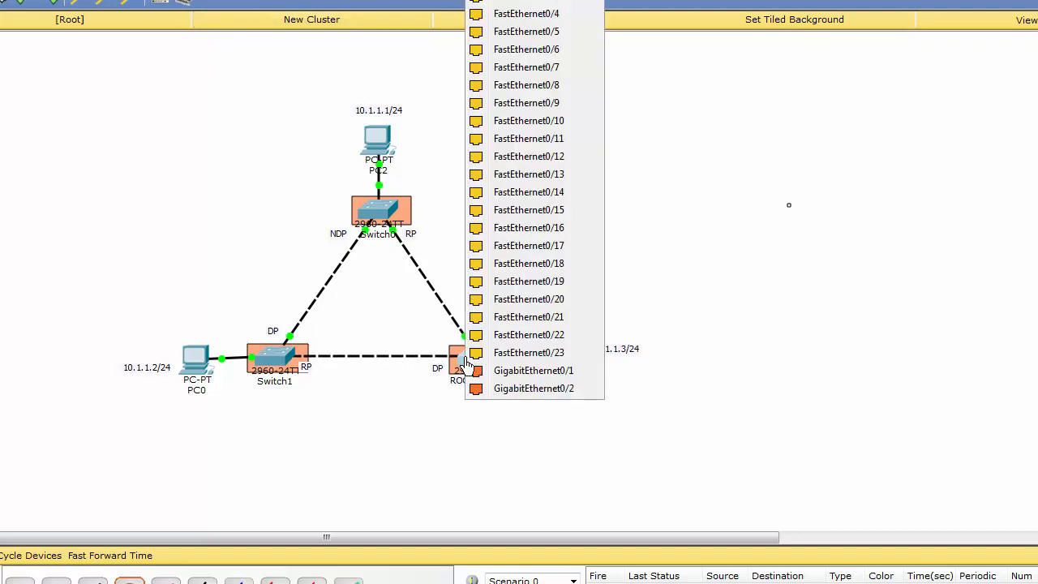
left_click(528, 1)
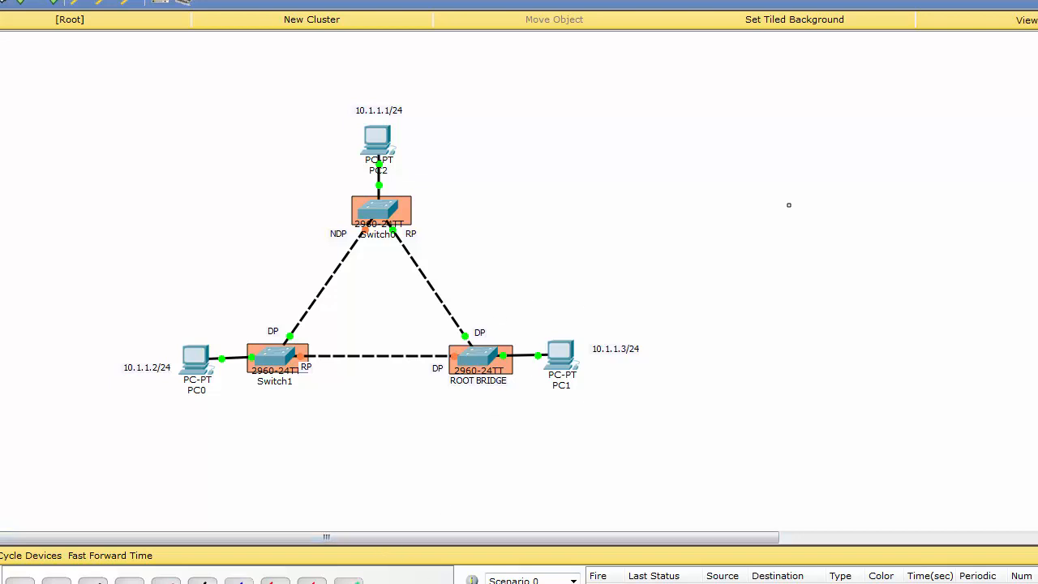
Step: Check the running ping on PC0 and rerun show spanning-tree vlan 1 on Switch0
left_click(186, 363)
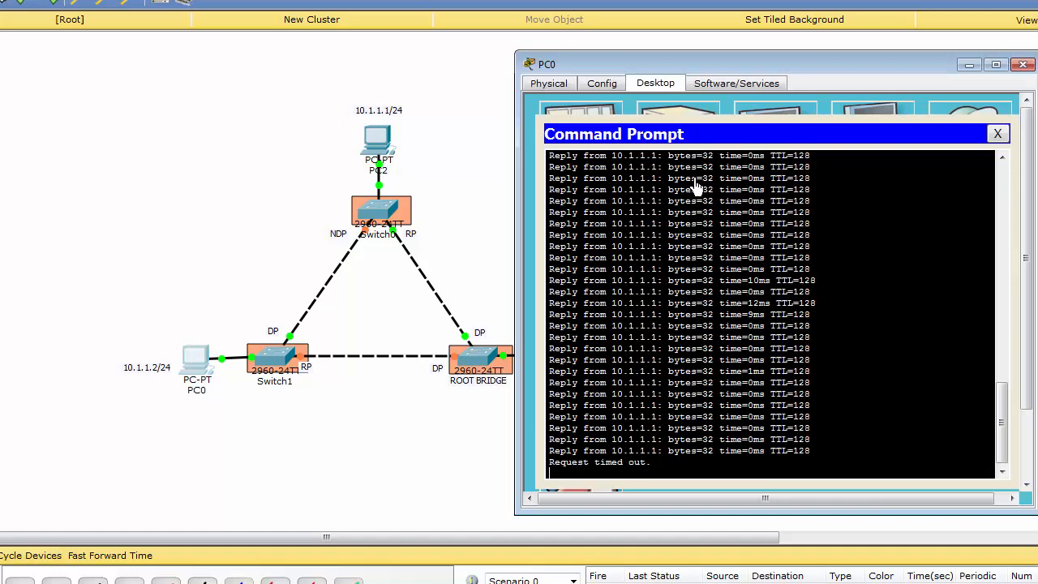
left_click_drag(780, 65, 839, 41)
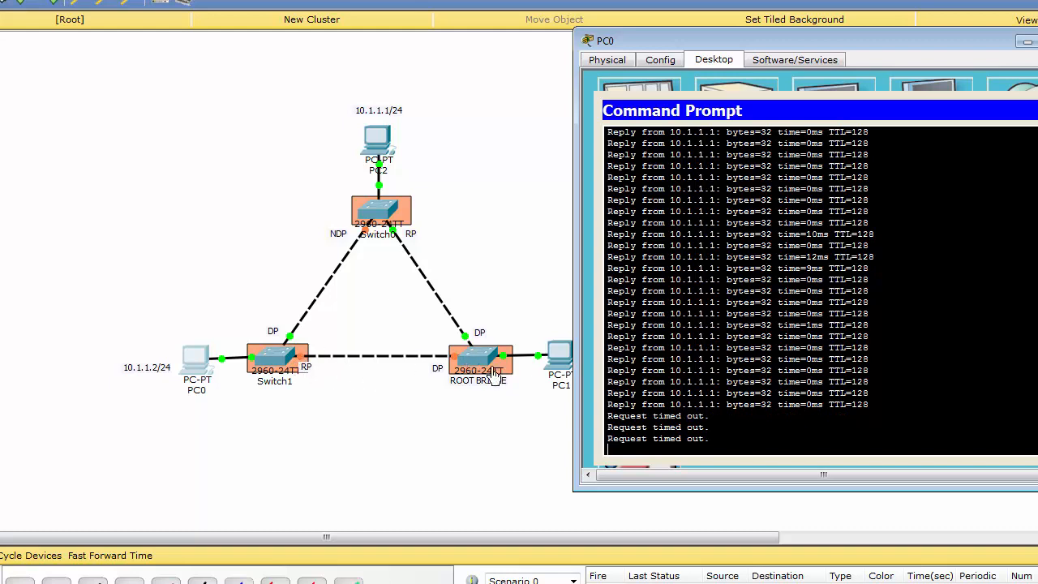
left_click(377, 217)
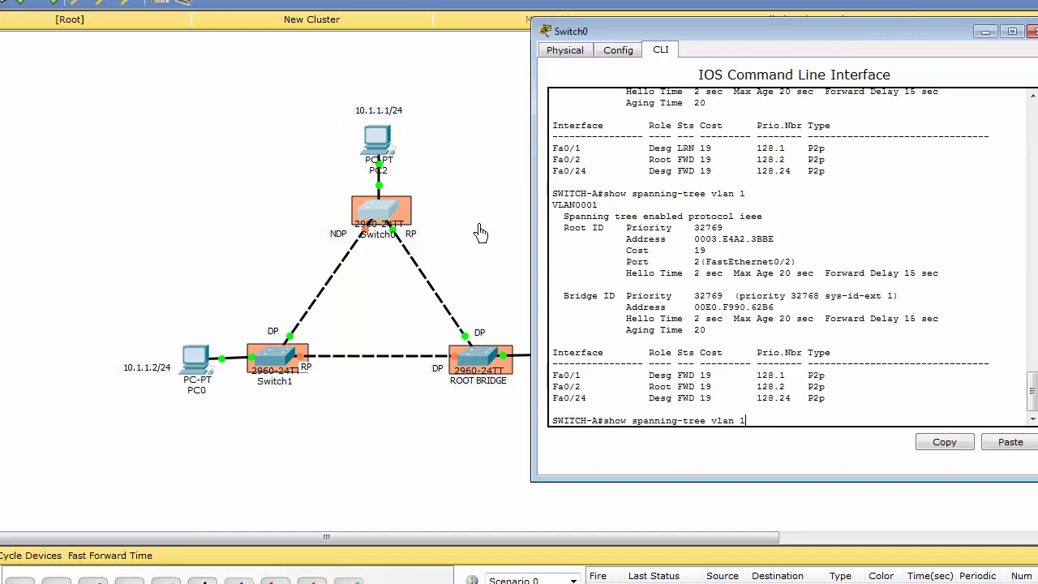
key("Return")
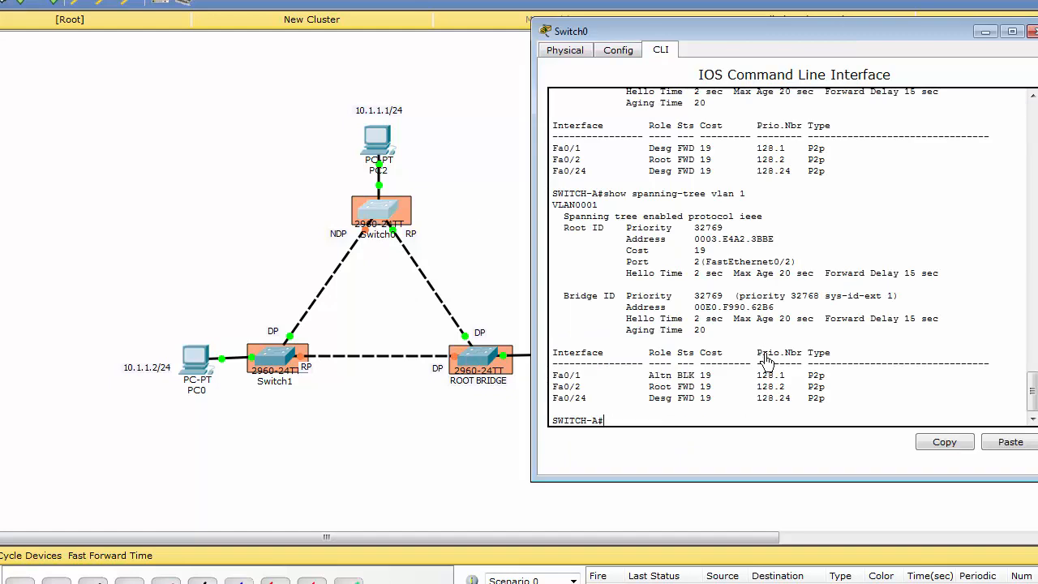
key("Up")
key("Return")
Step: Run show spanning-tree vlan 1 on Switch1 to inspect its port roles, and move its window clear of the topology
left_click(294, 358)
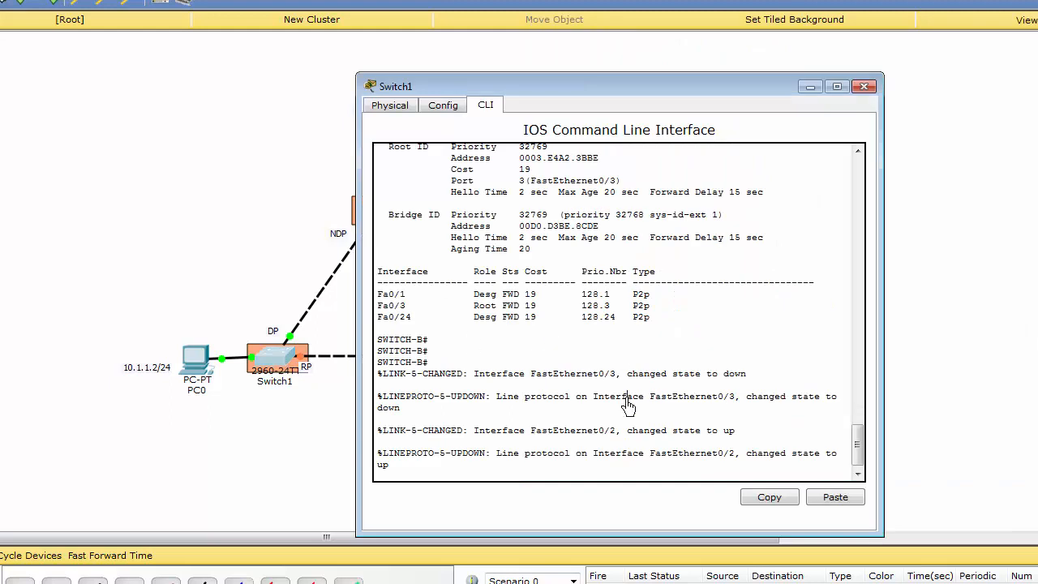
key("Return")
key("Up")
key("Return")
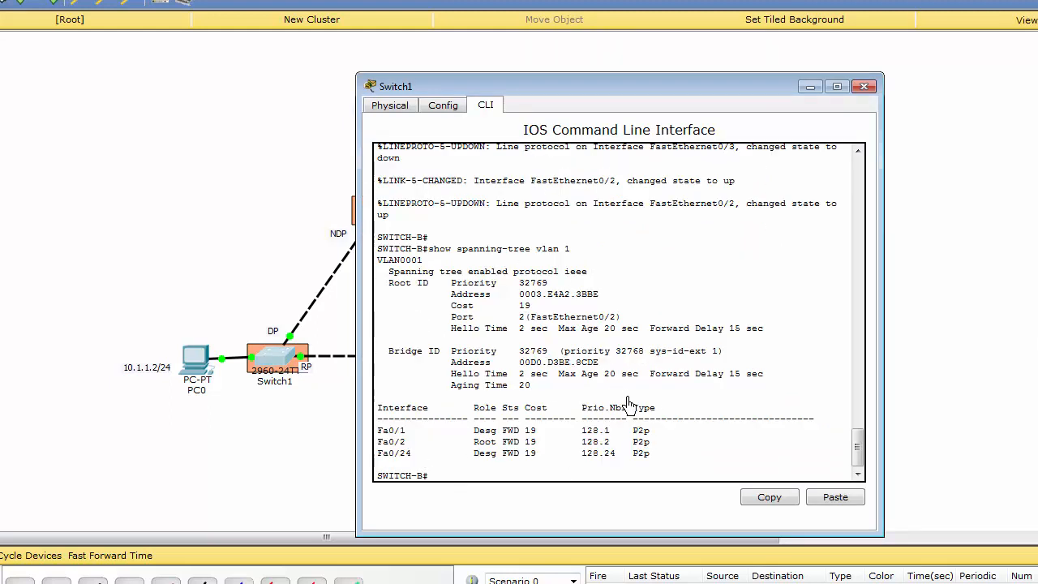
left_click_drag(671, 94, 823, 56)
Step: Rerun show spanning-tree vlan 1 on the root bridge to inspect its port roles with the restored link
left_click(475, 360)
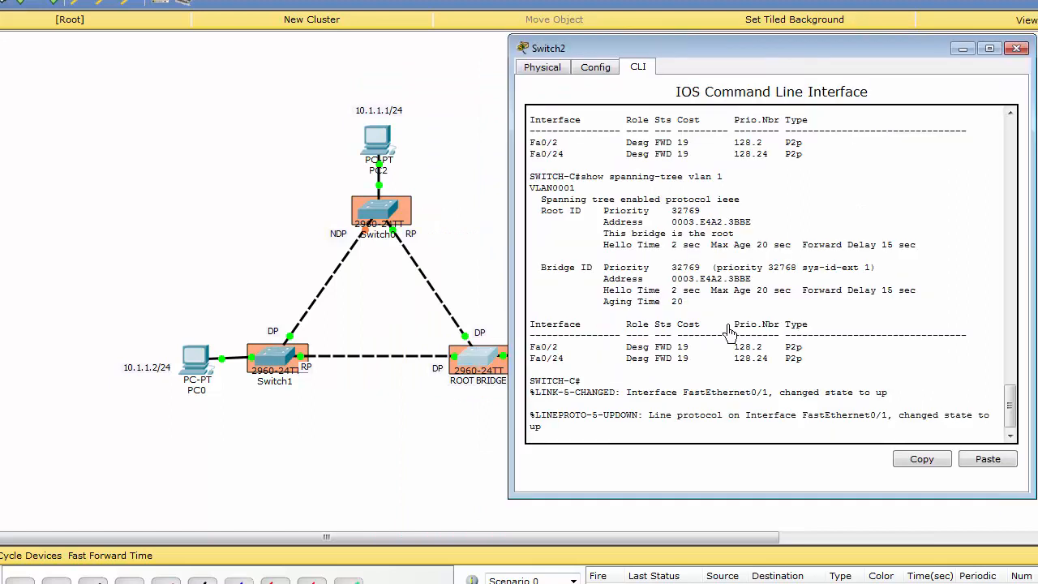
key("Return")
key("Up")
key("Return")
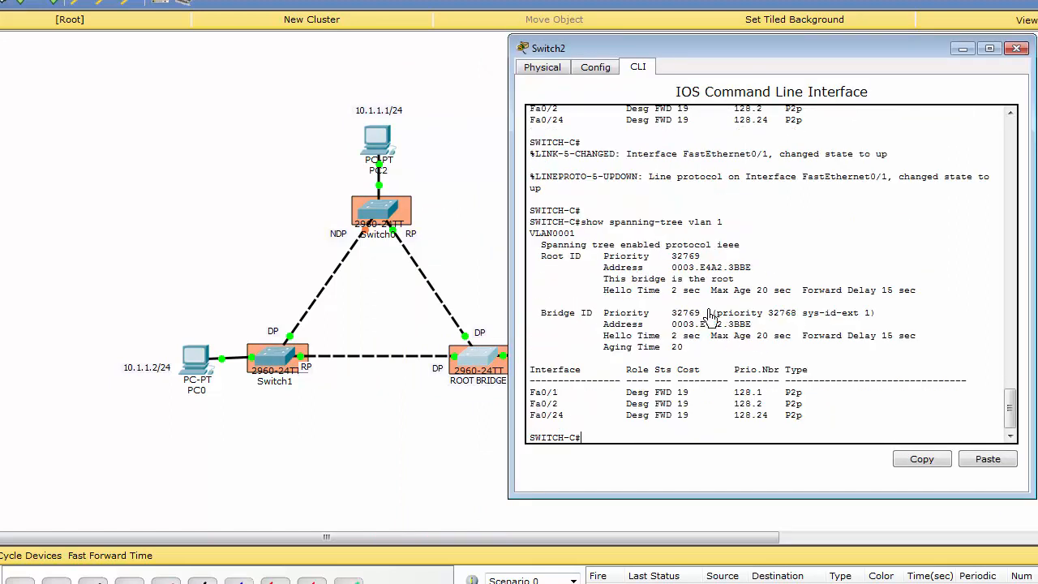
Step: Move the root bridge's console clear of the topology and review the latest spanning-tree output on Switch0
left_click_drag(742, 48, 793, 47)
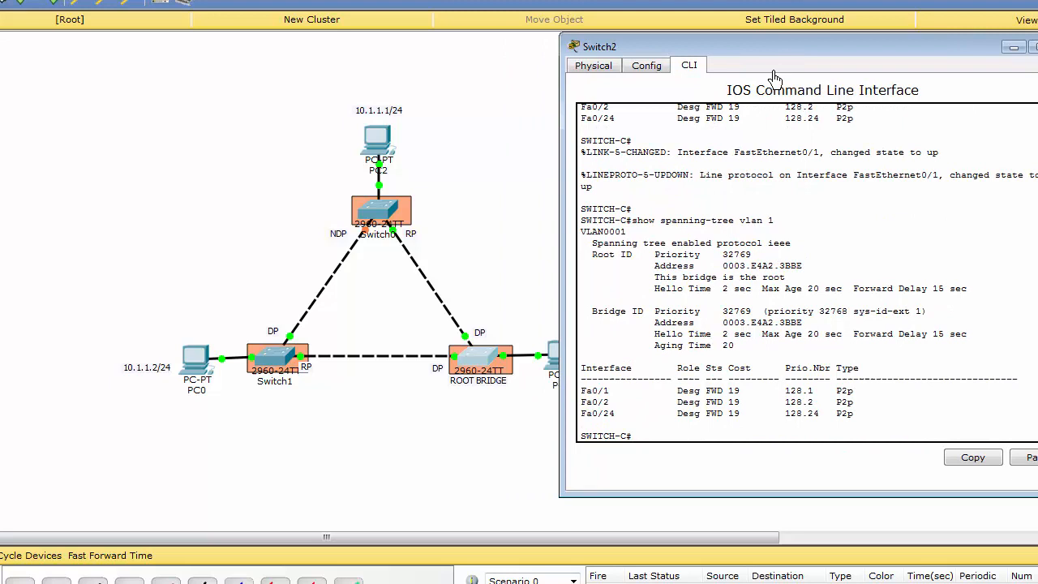
left_click(381, 251)
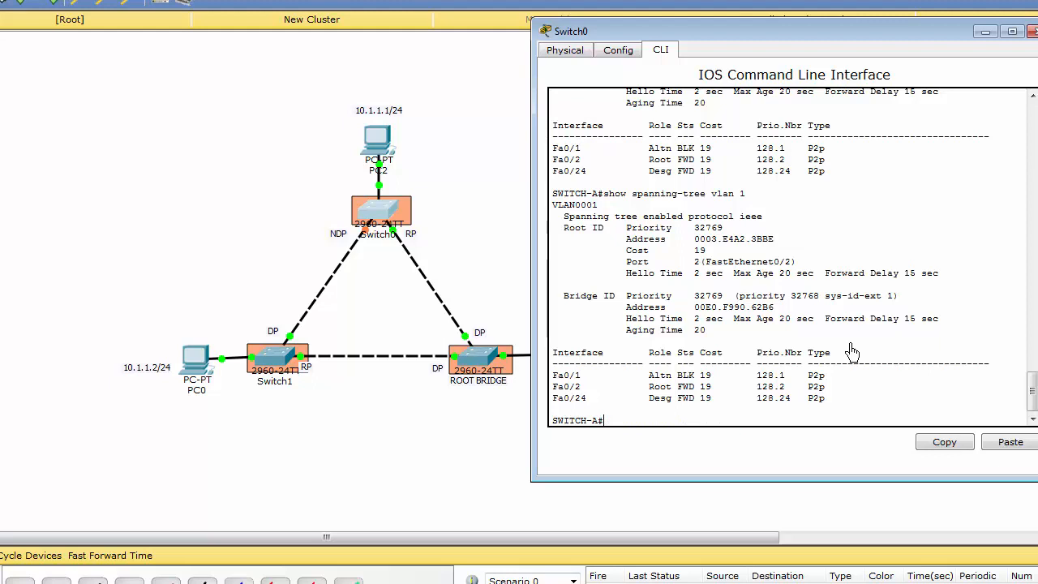
key("Up")
key("Down")
key("Up")
key("Down")
Step: Rerun show spanning-tree vlan 1 on Switch1 and check the running ping on PC0
left_click(260, 369)
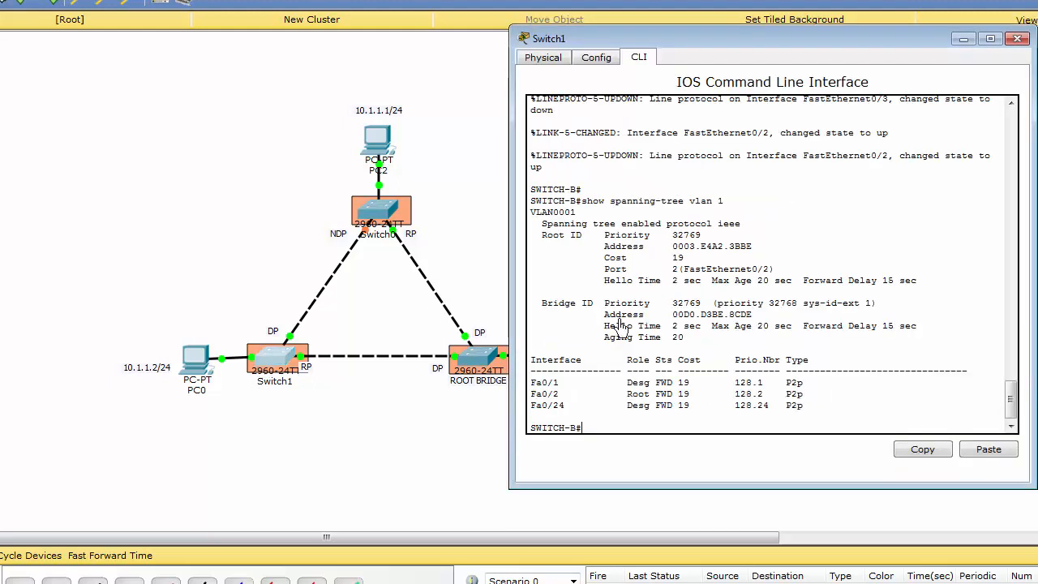
key("Up")
key("Return")
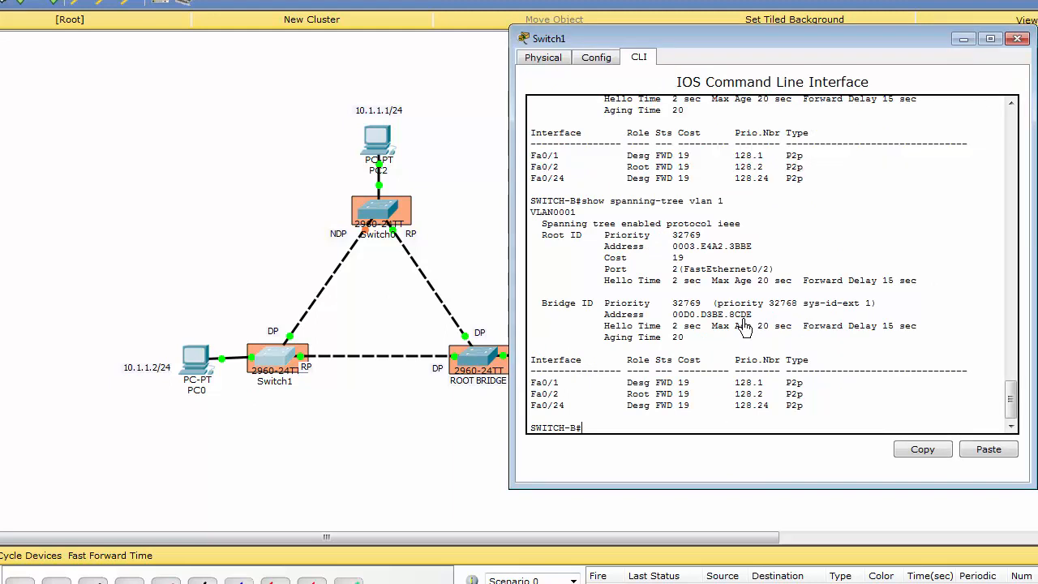
left_click(187, 366)
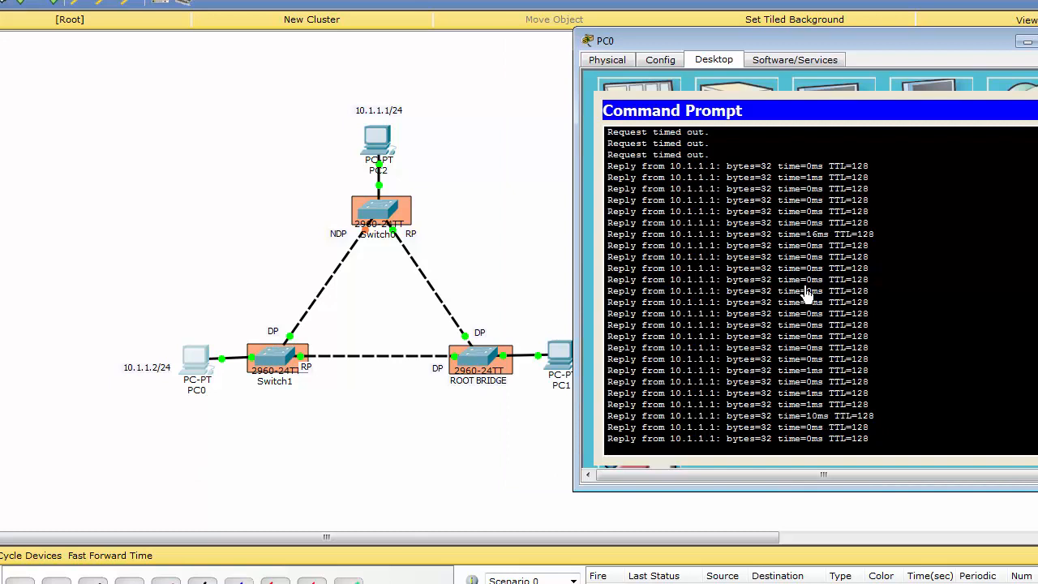
scroll(809, 330, "up", 1)
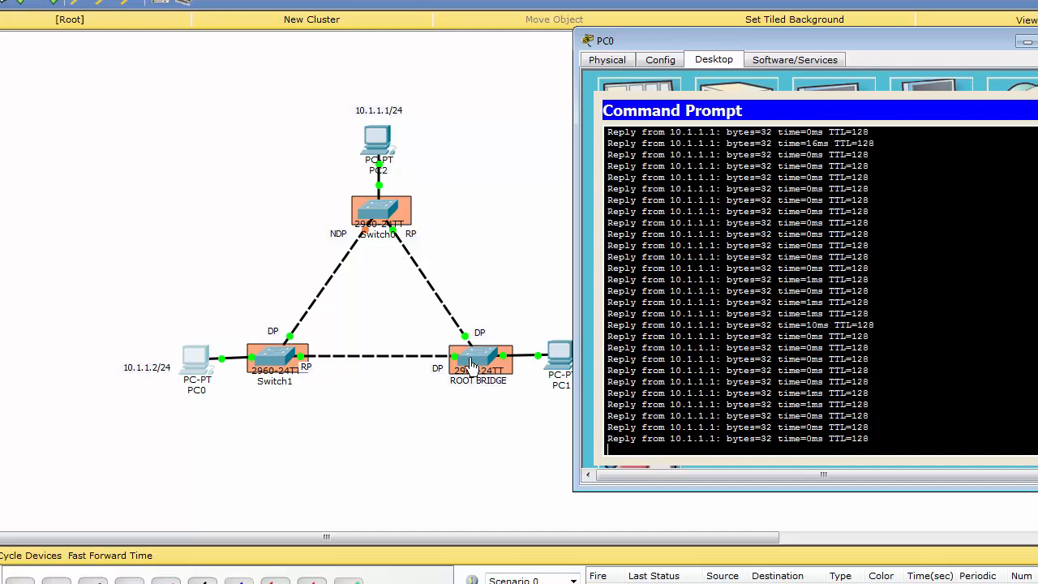
Step: Return to the root bridge's console and list the available options of the show spanning-tree command
left_click(485, 374)
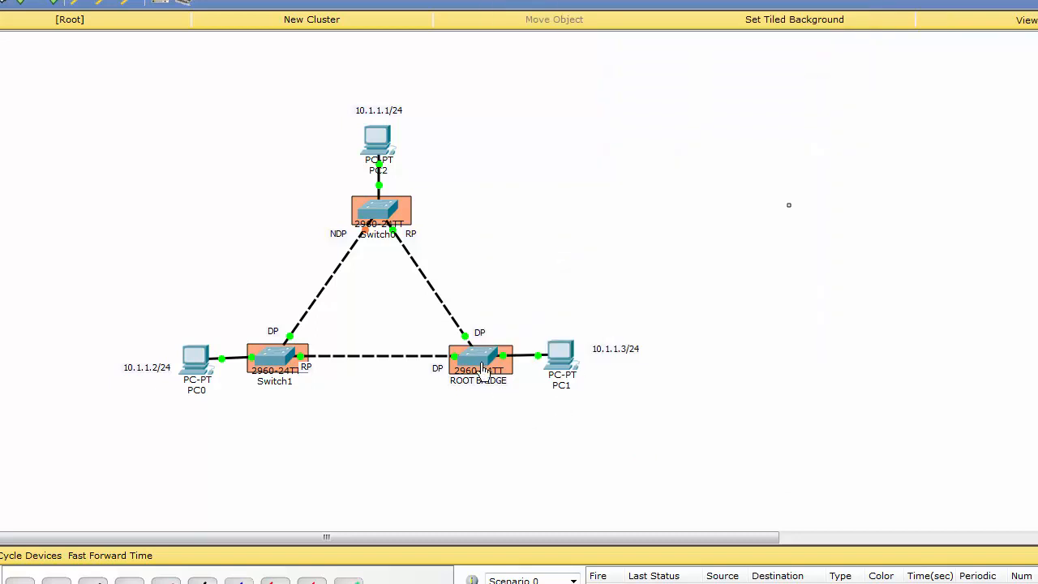
left_click(478, 363)
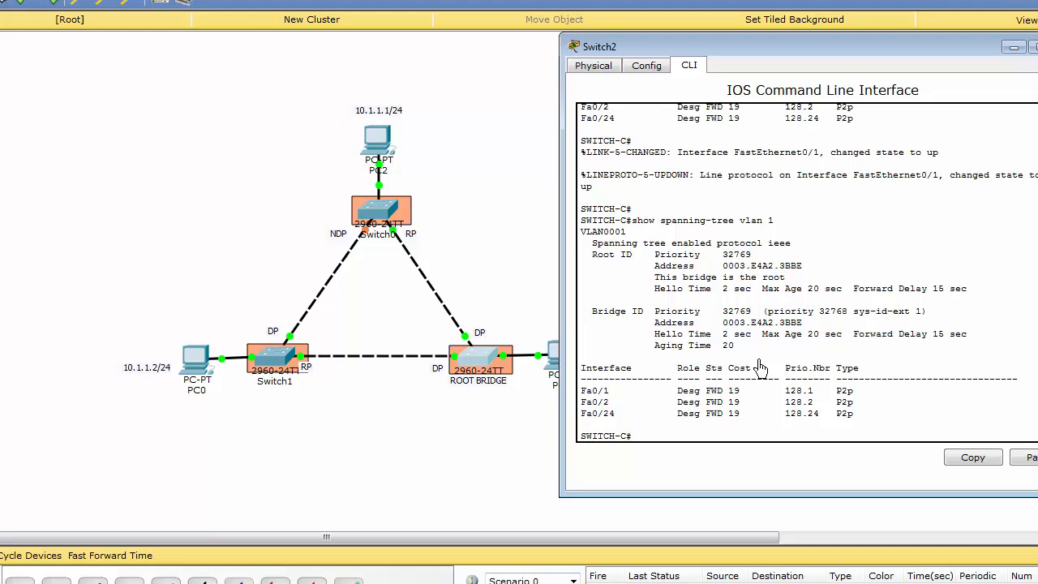
key("Return")
key("Return")
key("Return")
key("Return")
key("Return")
key("Return")
key("Return")
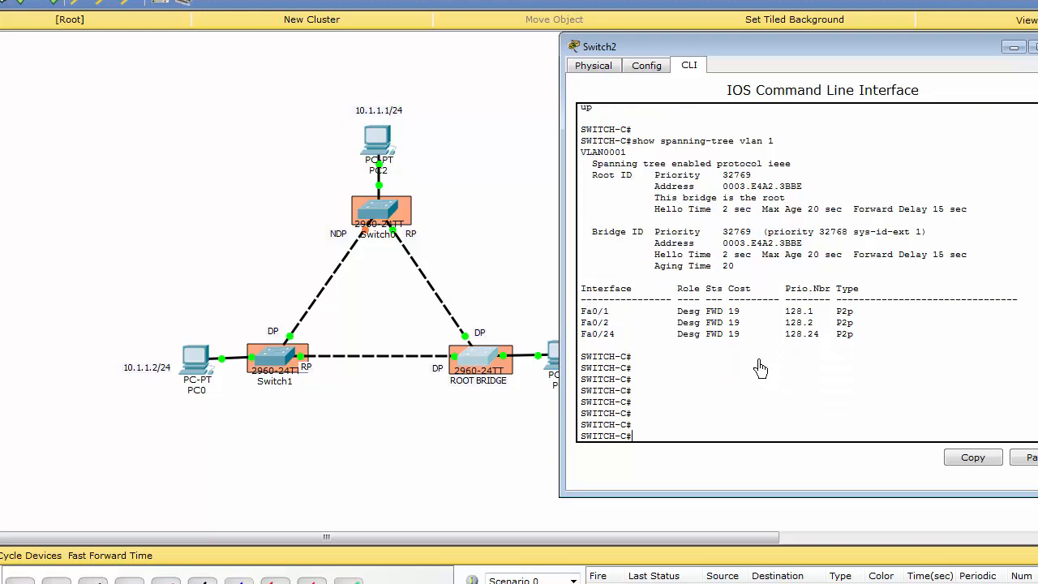
key("Return")
key("Return")
type("sh")
key("Tab")
type("sp")
key("Tab")
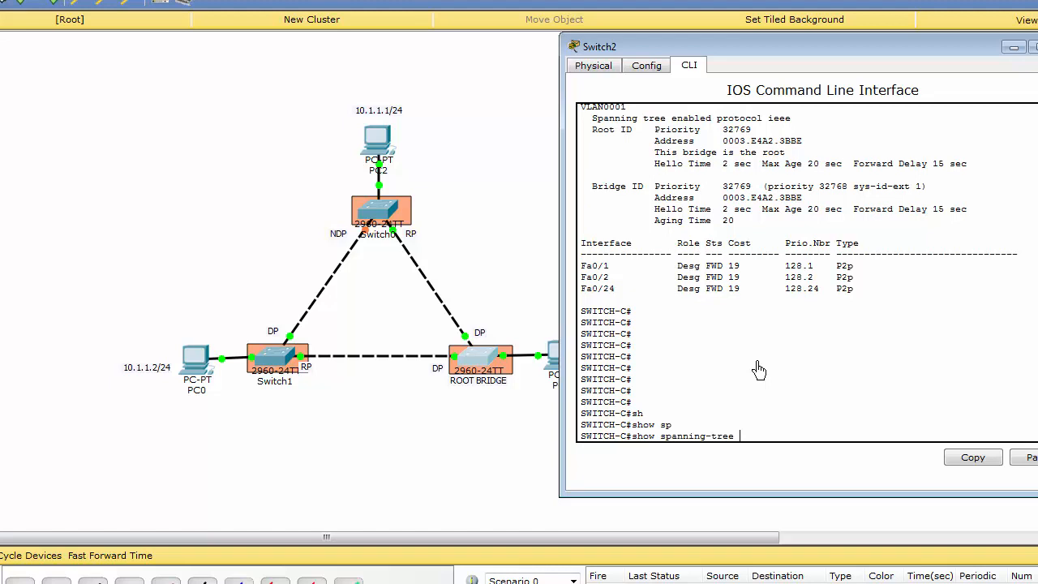
type("?")
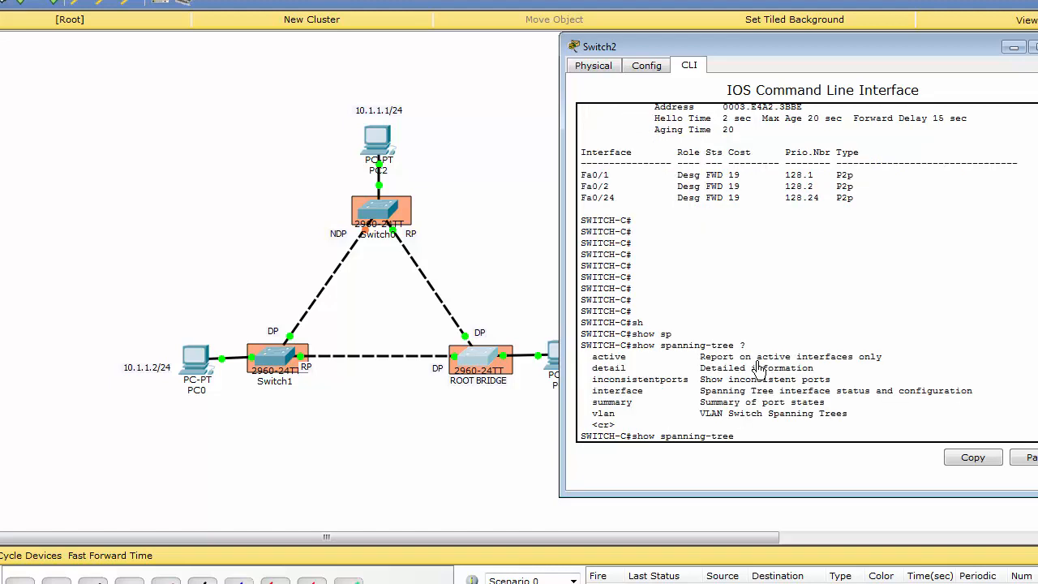
type("su")
Step: Run show spanning-tree summary on the root bridge and highlight the line stating the spanning-tree mode
key("Tab")
key("Return")
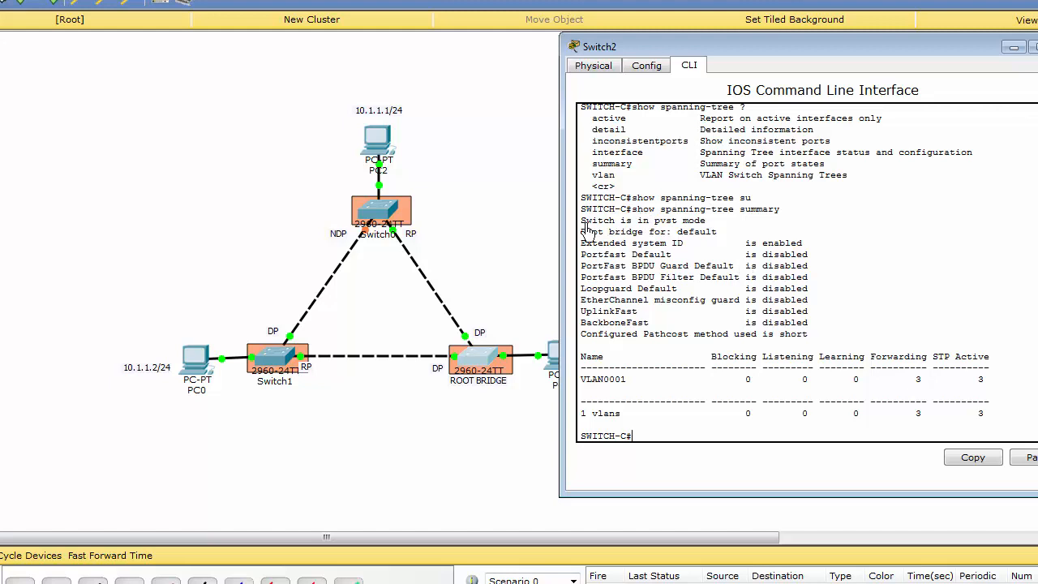
left_click_drag(582, 226, 706, 225)
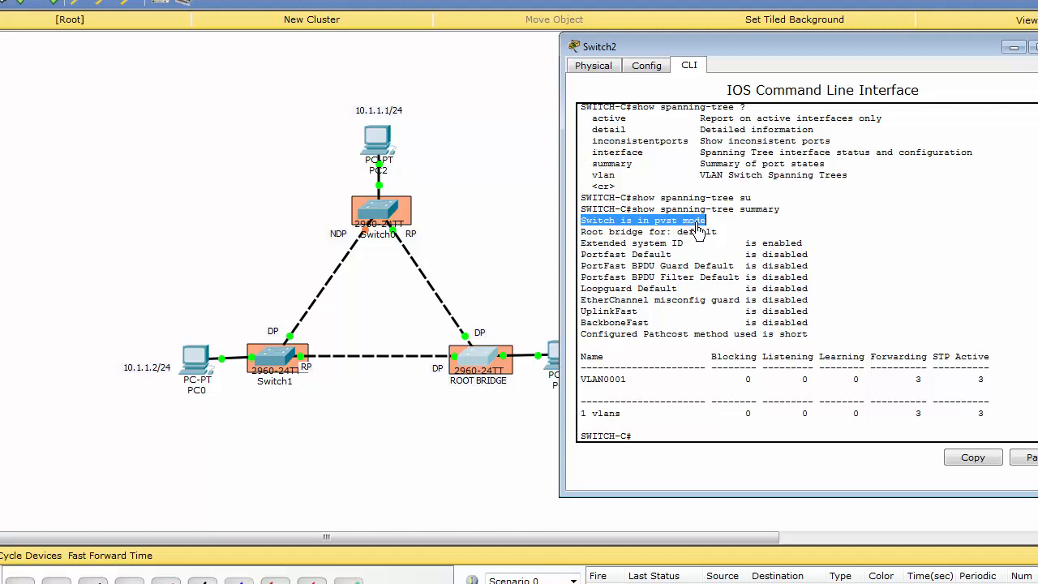
left_click_drag(654, 223, 680, 232)
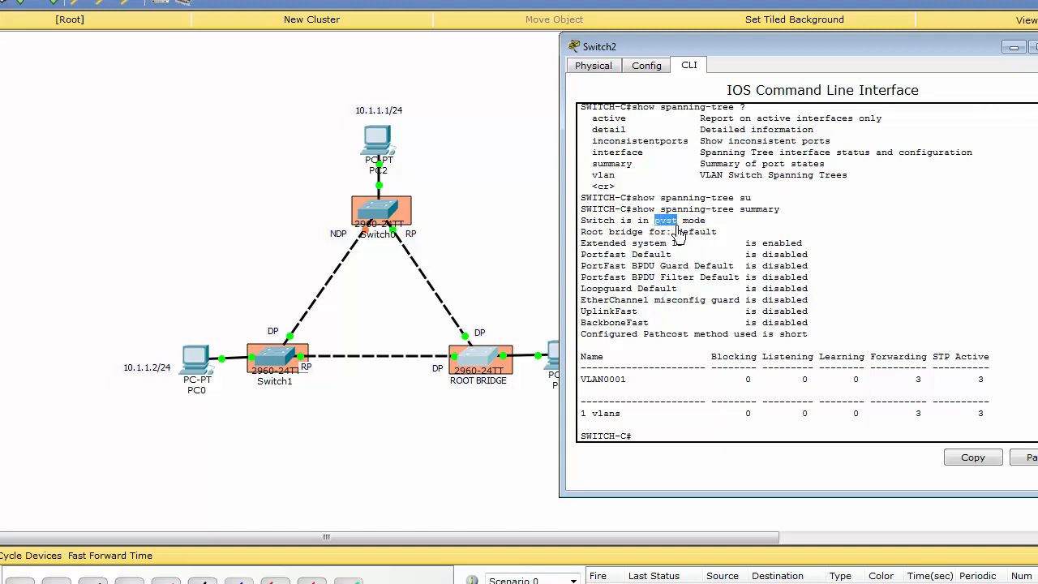
left_click(665, 227)
Step: List the show spanning-tree options again and run show spanning-tree interface fastEthernet 0/1 on the root bridge
key("Up")
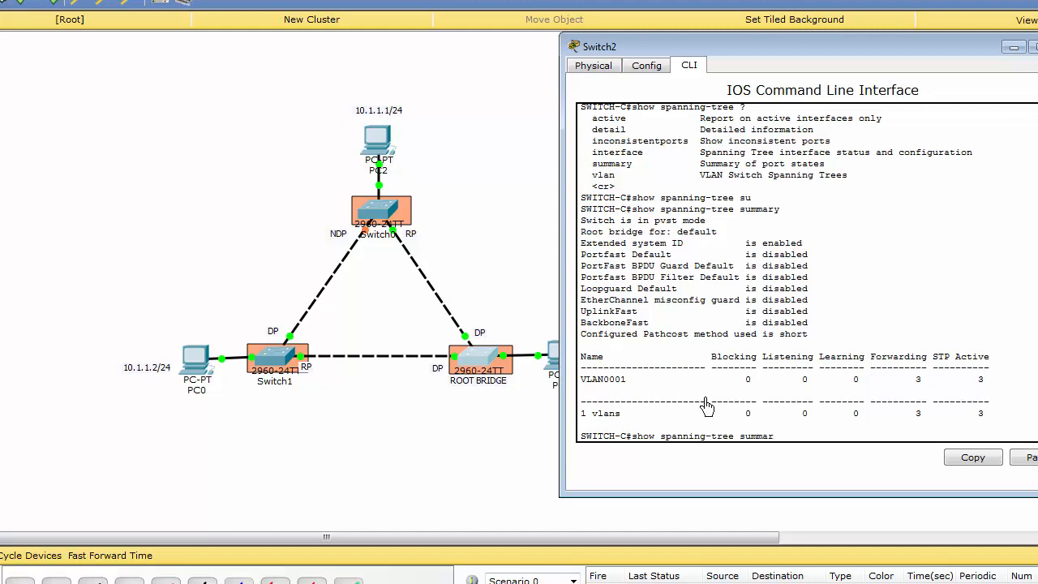
type("?")
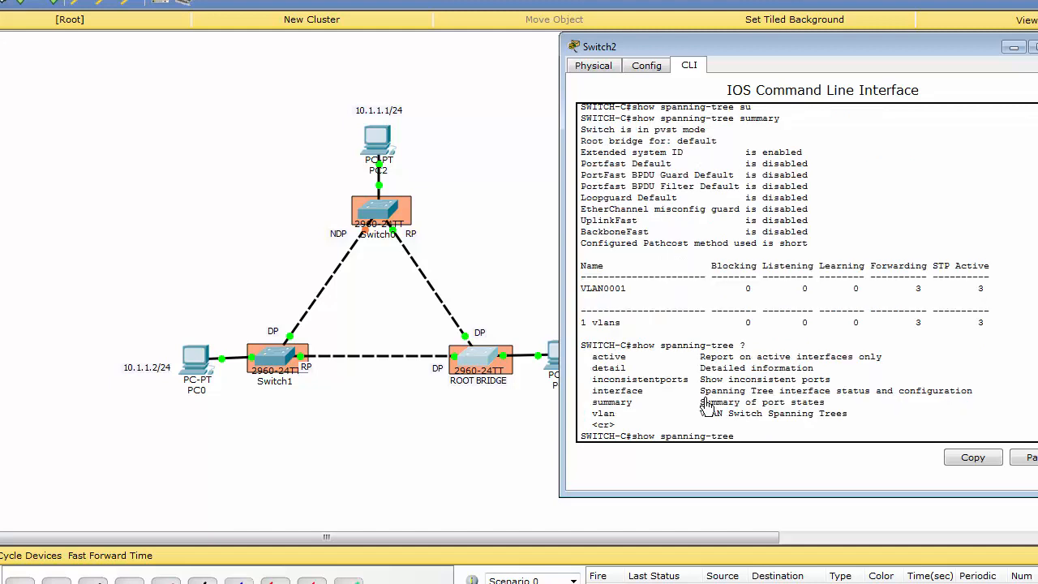
type("in")
key("Tab")
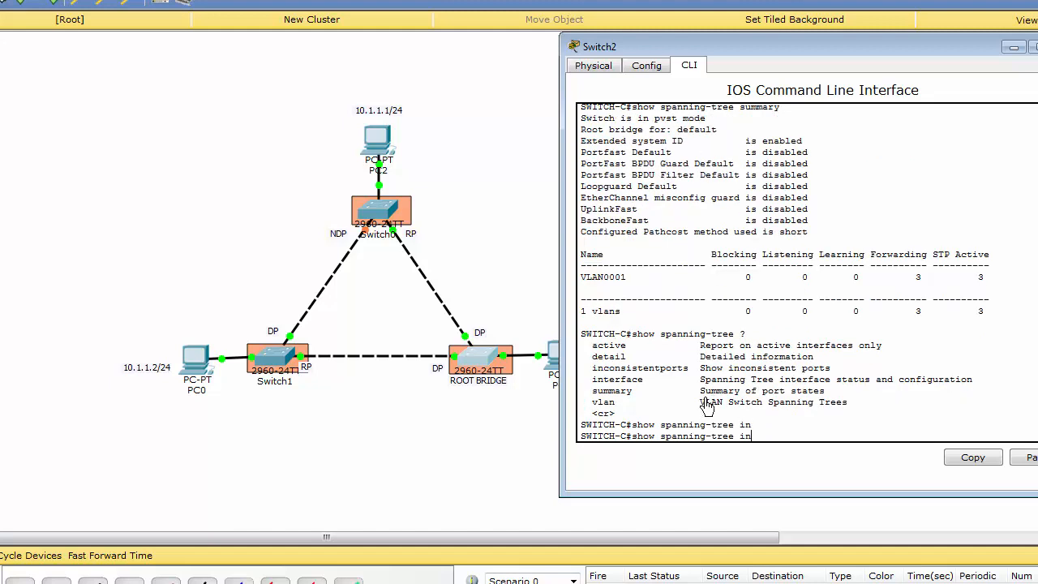
type("er")
key("Tab")
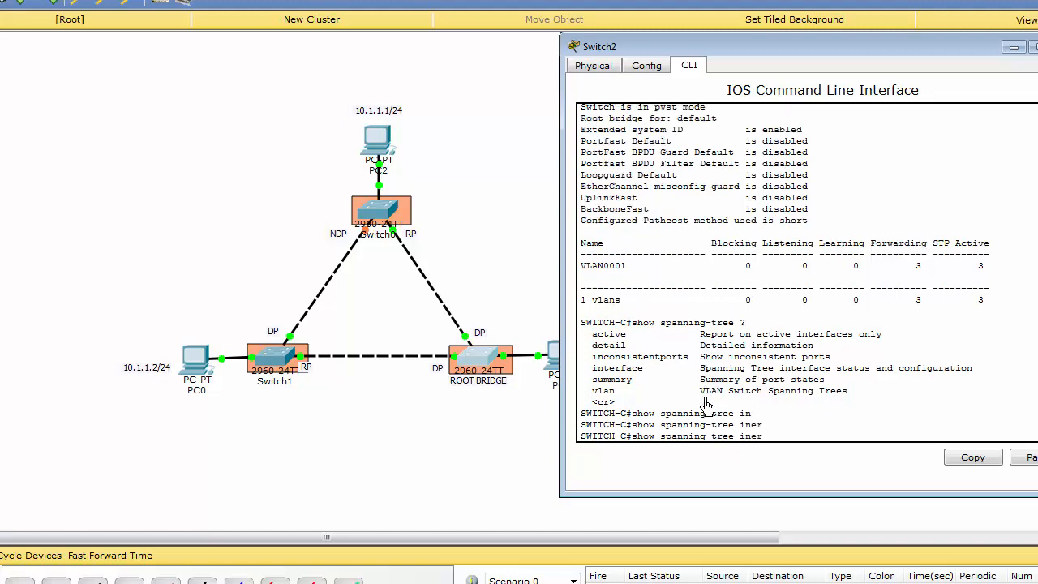
type("r")
key("Tab")
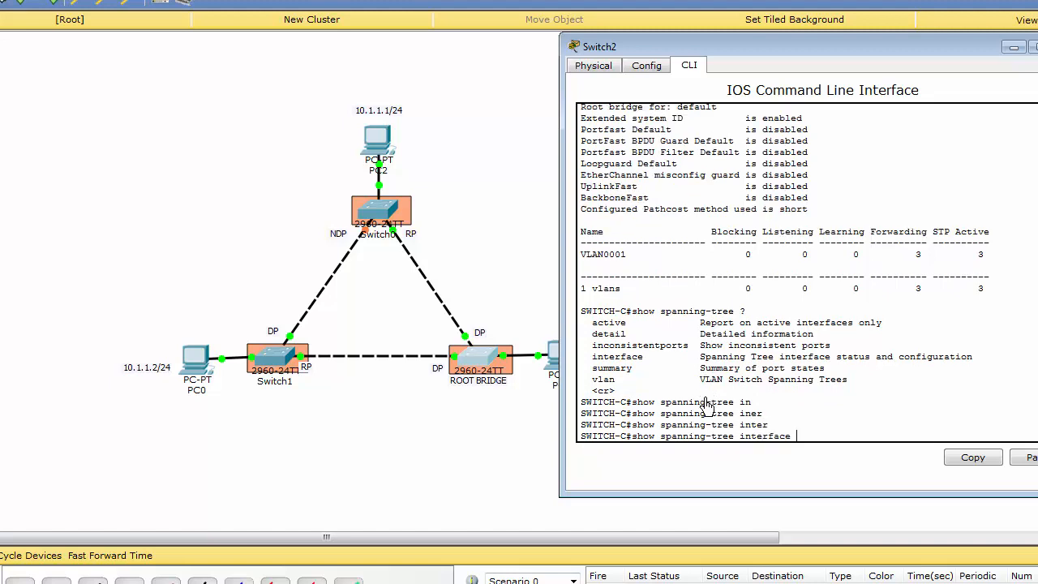
type("fas")
key("Tab")
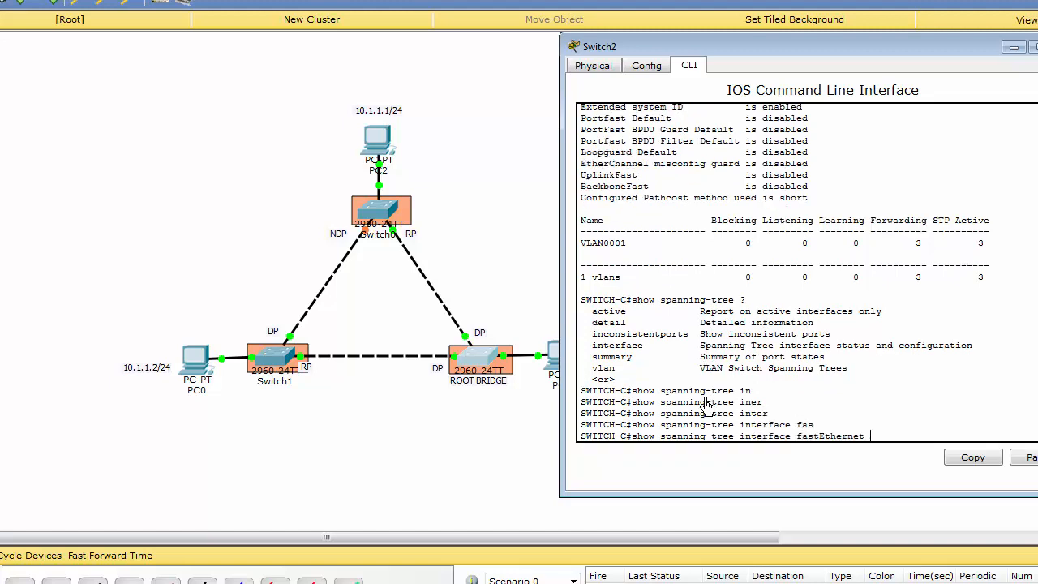
scroll(858, 324, "up", 12)
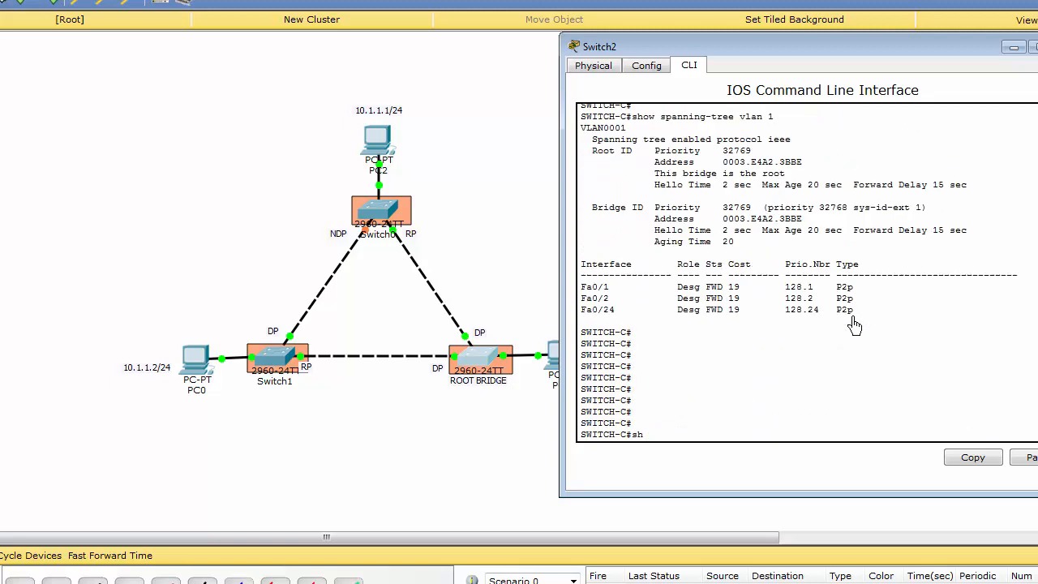
scroll(644, 313, "down", 12)
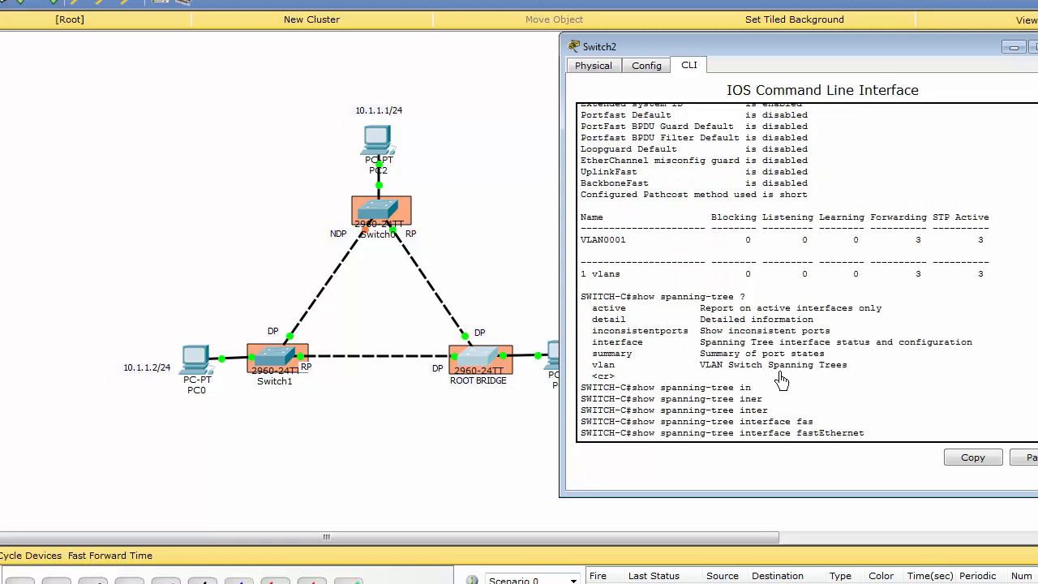
type("0/1")
key("Return")
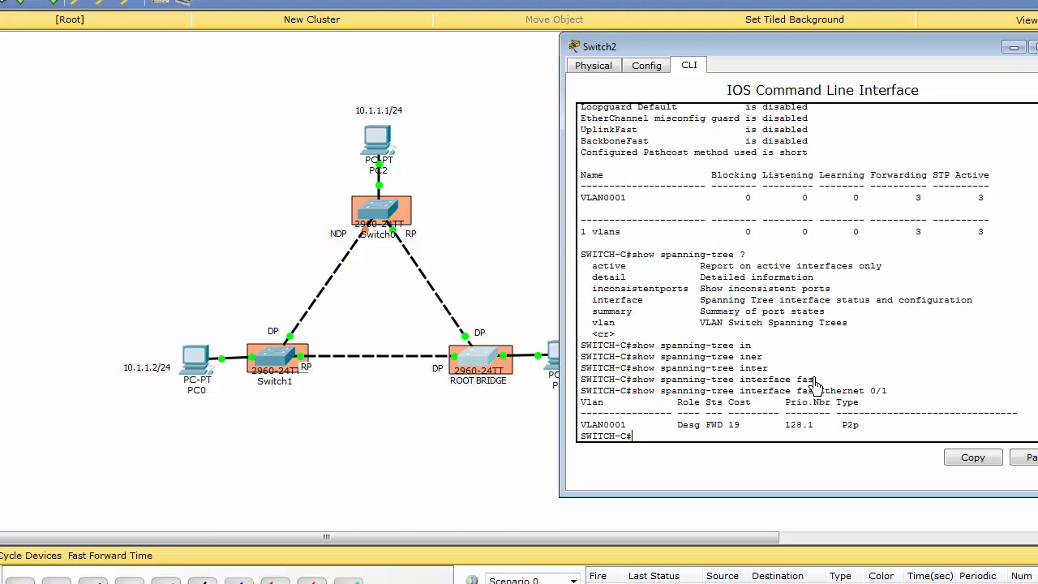
Step: Highlight the 0/1 interface number and its role and status in the interface output
left_click_drag(871, 390, 887, 390)
left_click(845, 383)
left_click_drag(678, 426, 738, 427)
left_click(751, 429)
left_click(651, 440)
Step: Run show spanning-tree detail on the root bridge and page through the output to its end
key("Return")
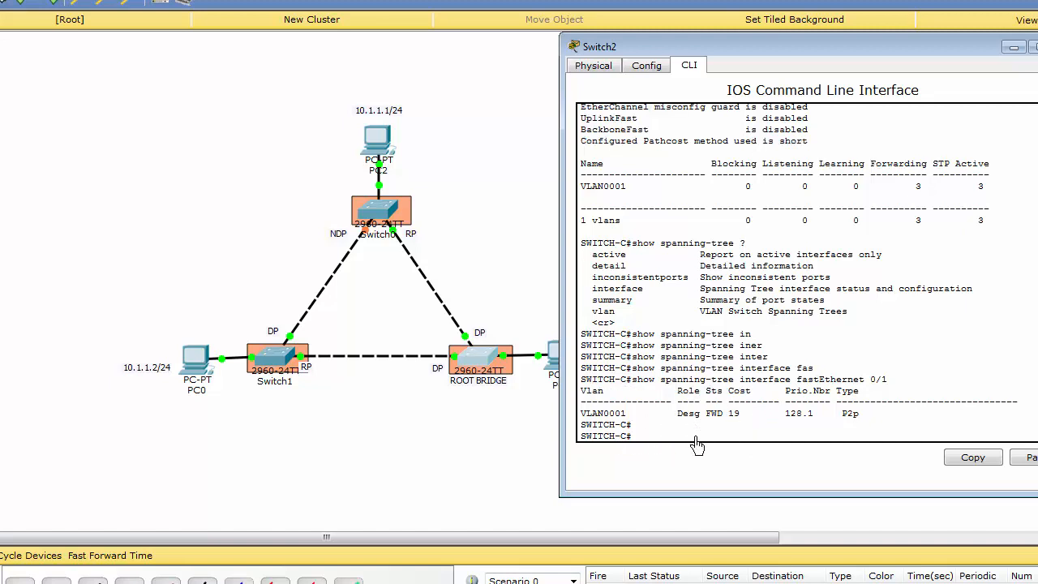
key("Up")
key("BackSpace")
key("BackSpace")
key("BackSpace")
key("BackSpace")
key("BackSpace")
key("BackSpace")
key("BackSpace")
key("BackSpace")
key("BackSpace")
key("BackSpace")
key("BackSpace")
key("BackSpace")
key("BackSpace")
key("BackSpace")
type("?")
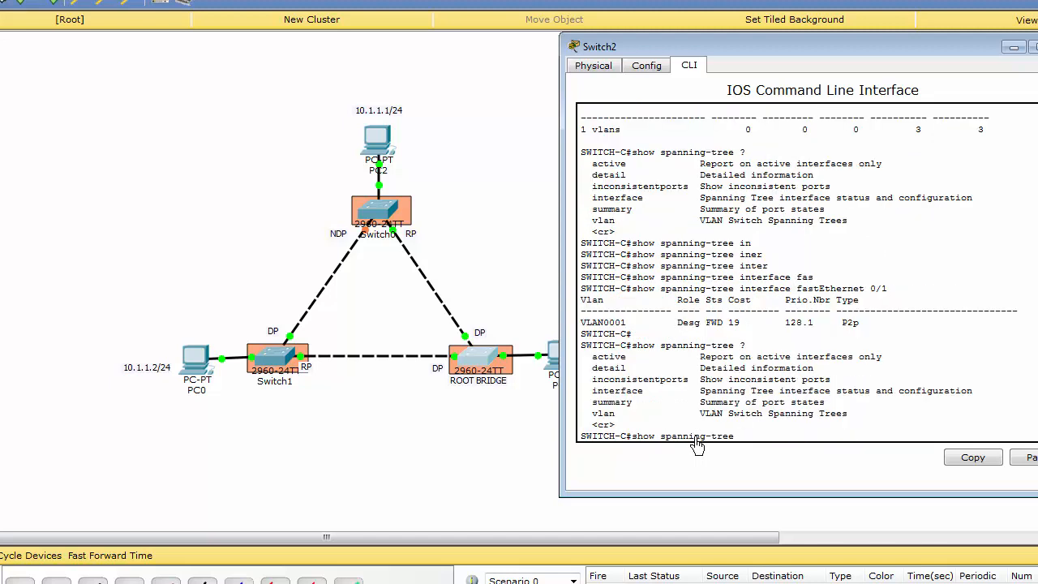
type("de")
key("Tab")
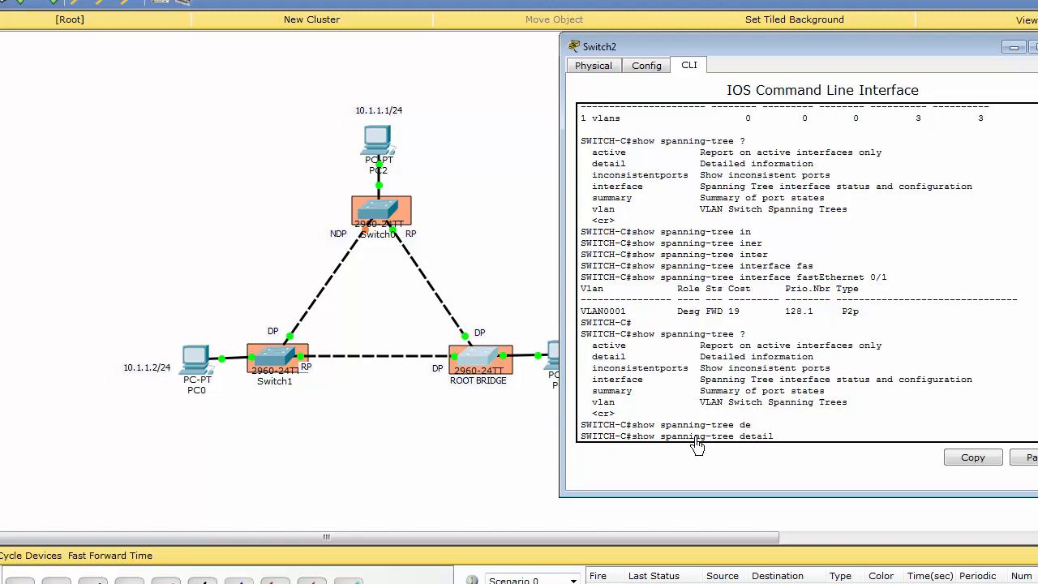
type("?")
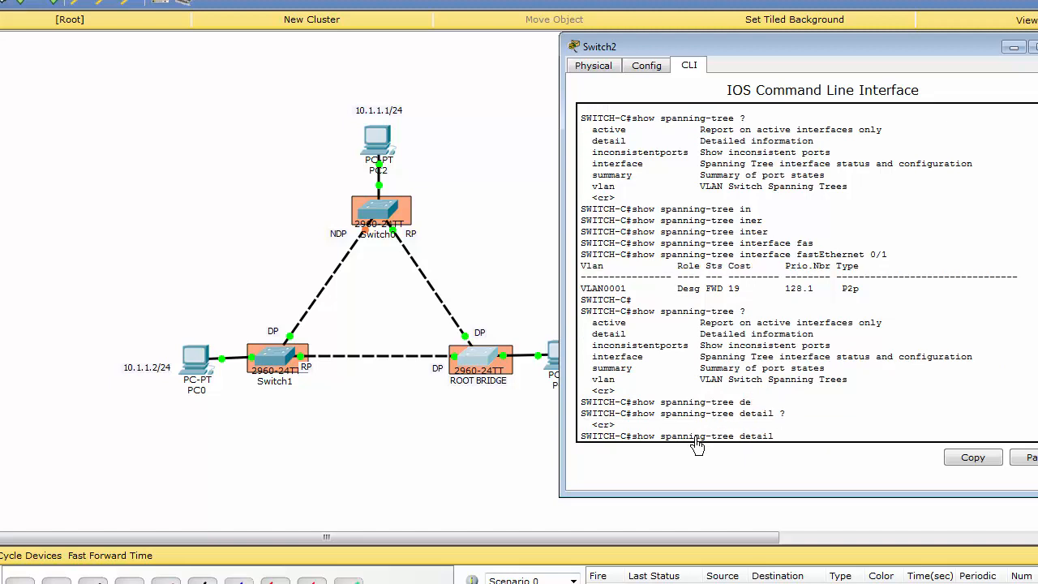
key("Return")
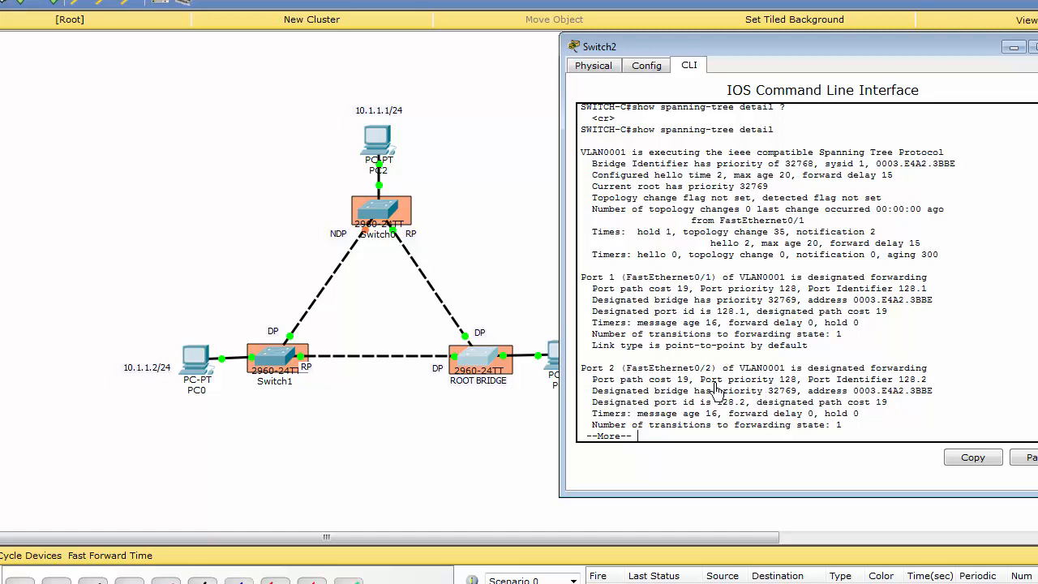
key("Return")
key("Return")
key("Return")
key("Return")
key("Return")
key("Return")
key("Return")
key("Return")
key("Return")
key("Return")
key("Return")
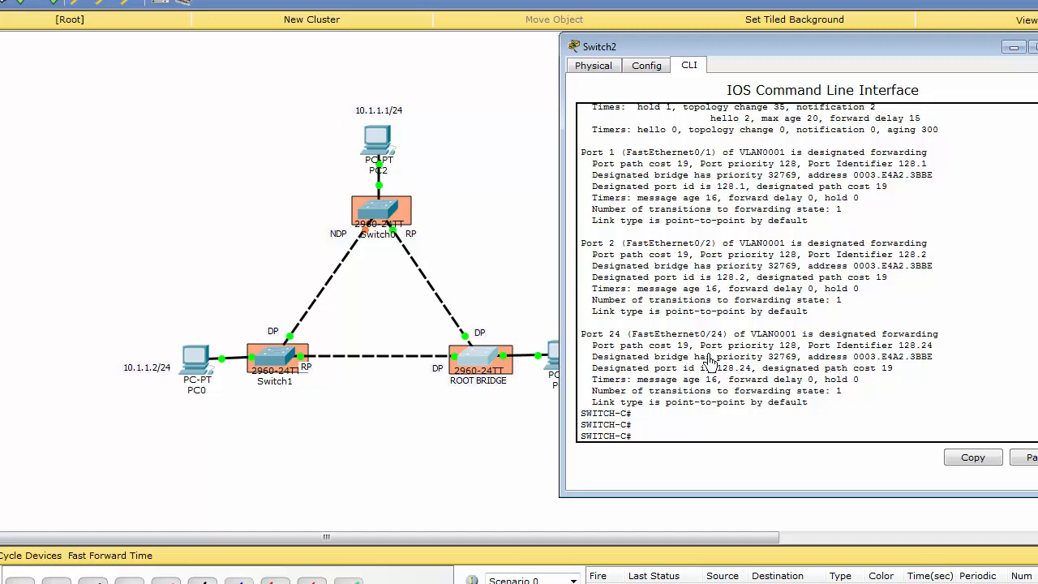
Step: List the show spanning-tree options again and display the help for its vlan argument
type("show spanning-tree detail")
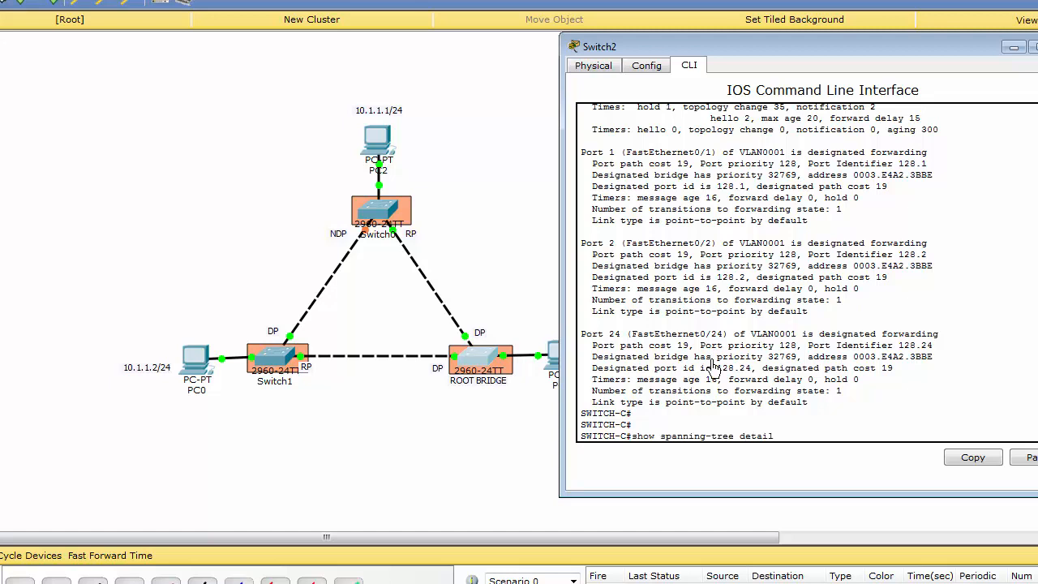
key("BackSpace")
key("BackSpace")
key("BackSpace")
key("BackSpace")
key("BackSpace")
type("?")
type("vl")
key("Tab")
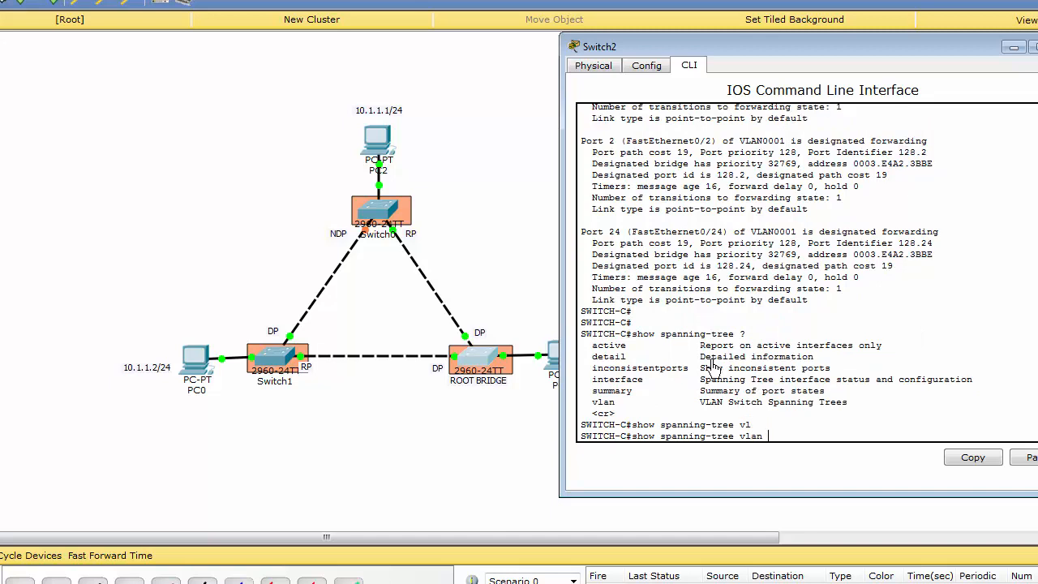
type("?")
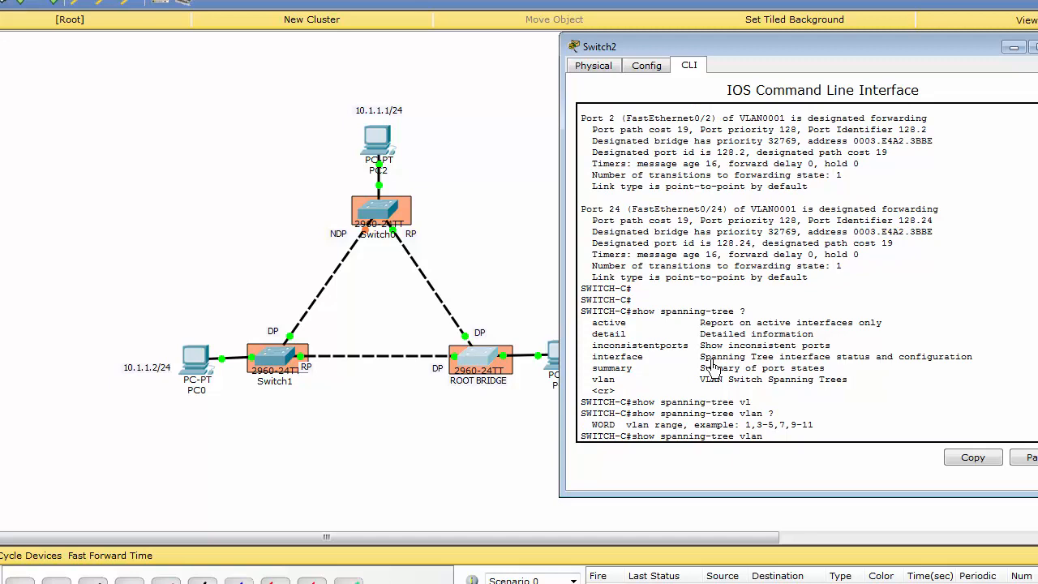
Step: Run show spanning-tree active on the root bridge after checking the available options
key("BackSpace")
key("BackSpace")
key("BackSpace")
type("?")
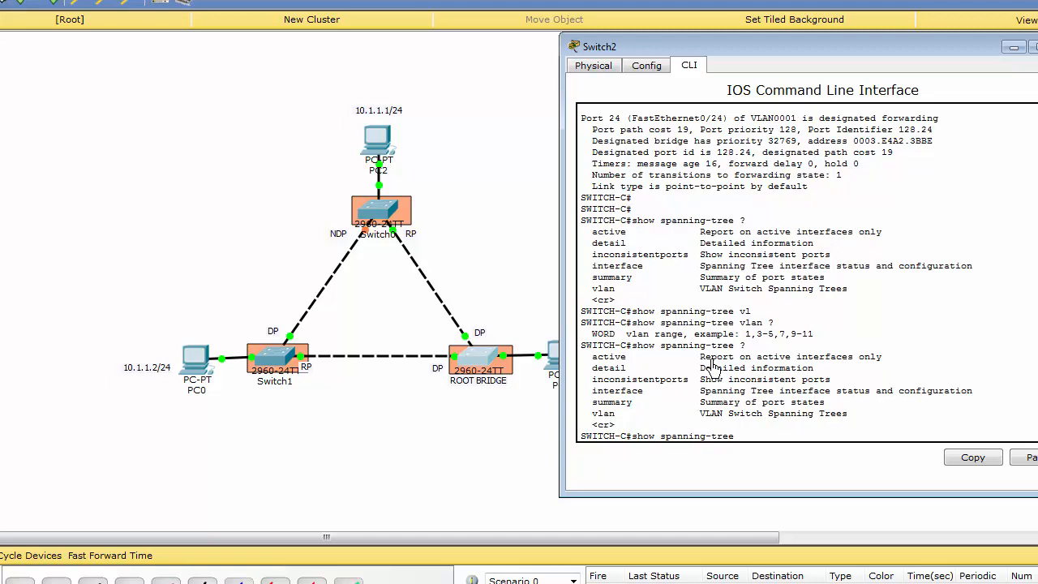
type("act")
key("Tab")
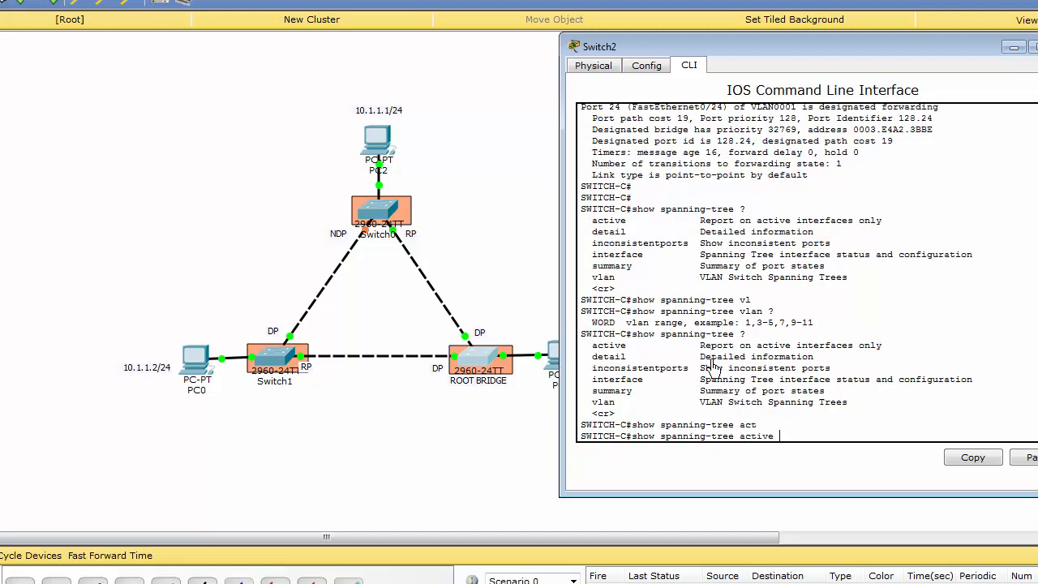
type("?")
key("Return")
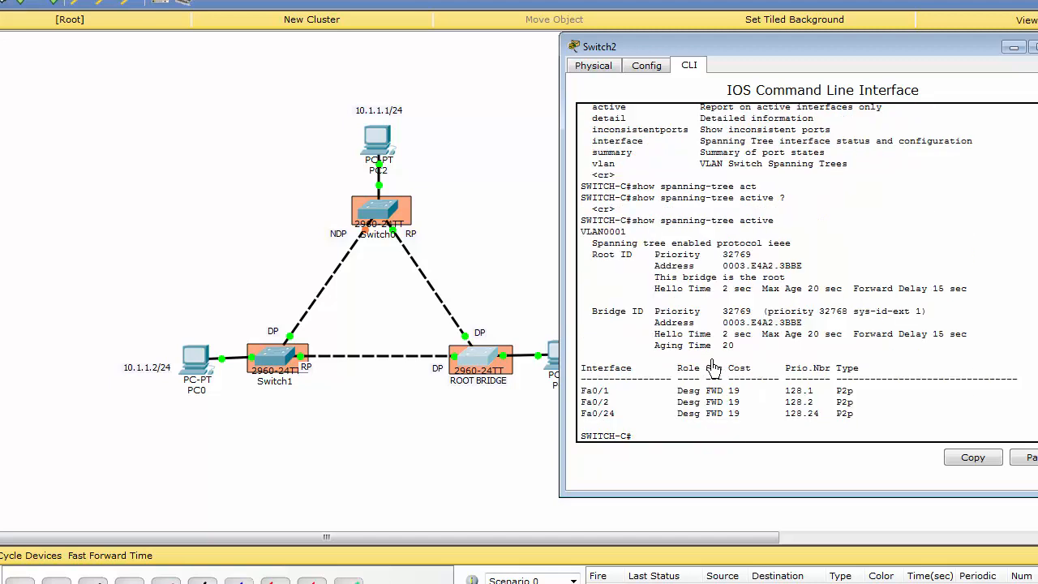